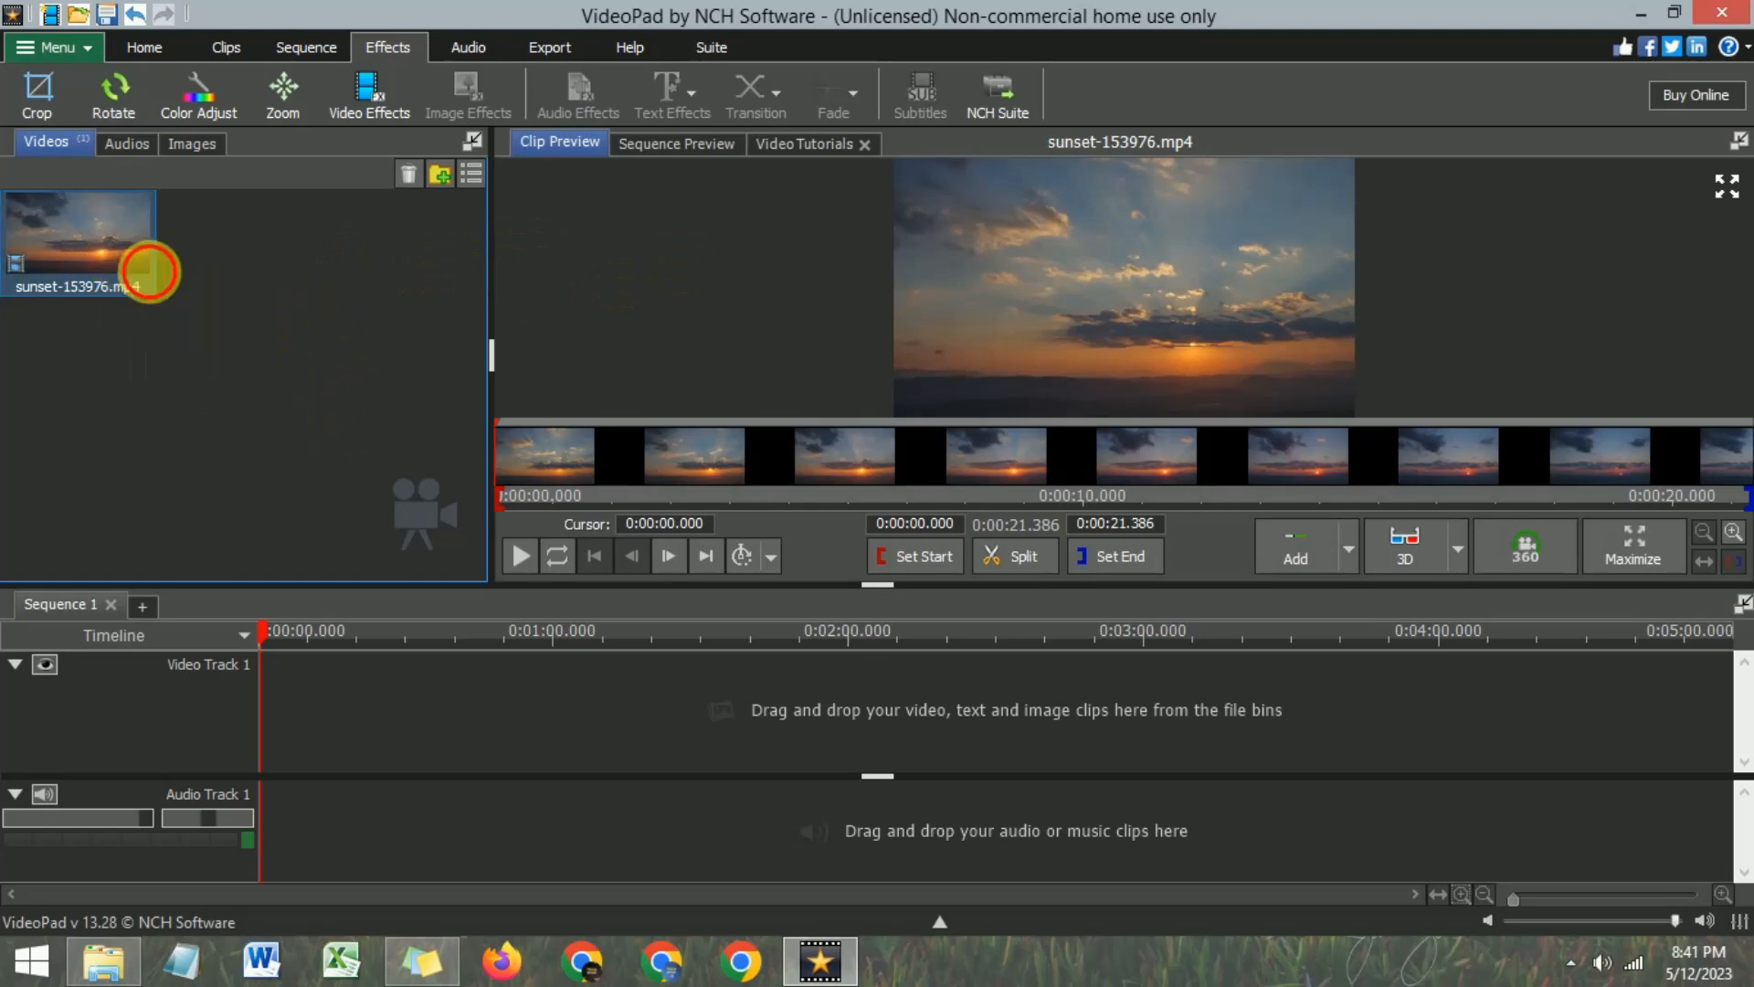
# Place sunset-153976.mp4 at the start of Video Track 1.
pyautogui.moveTo(87, 256); pyautogui.dragTo(315, 701)
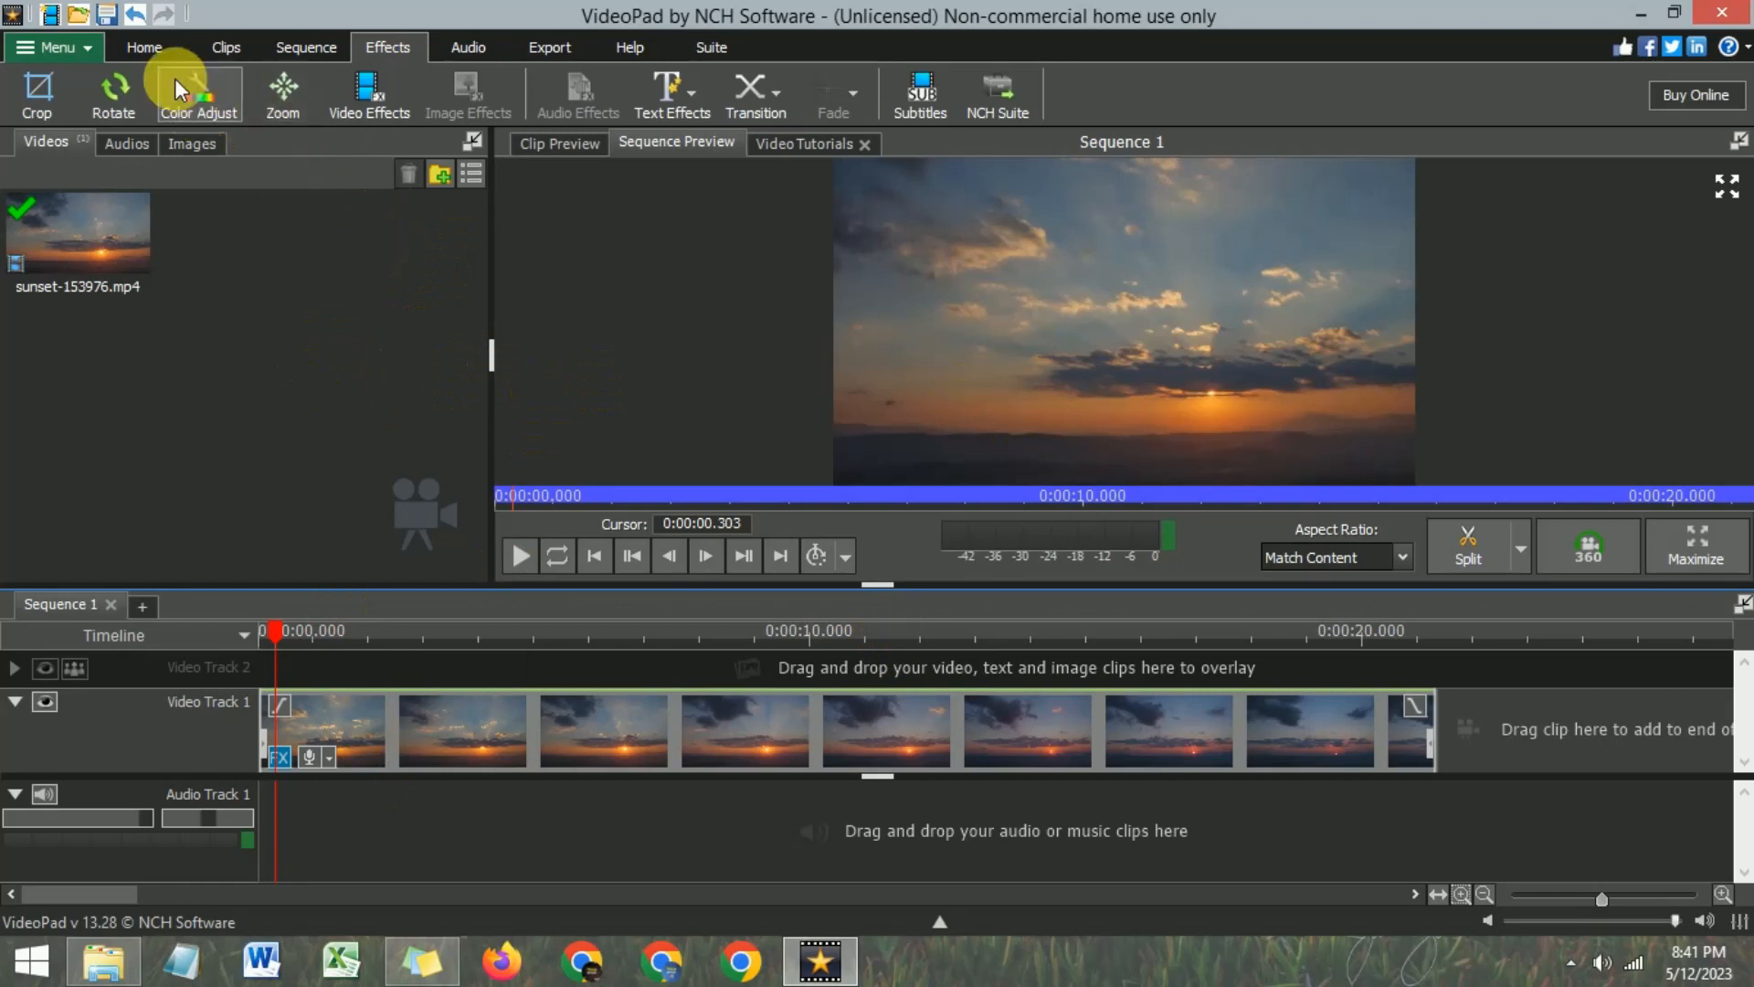
# Add a 3-second blank color clip in dark blue with hex value 06206b.
pyautogui.click(157, 50)
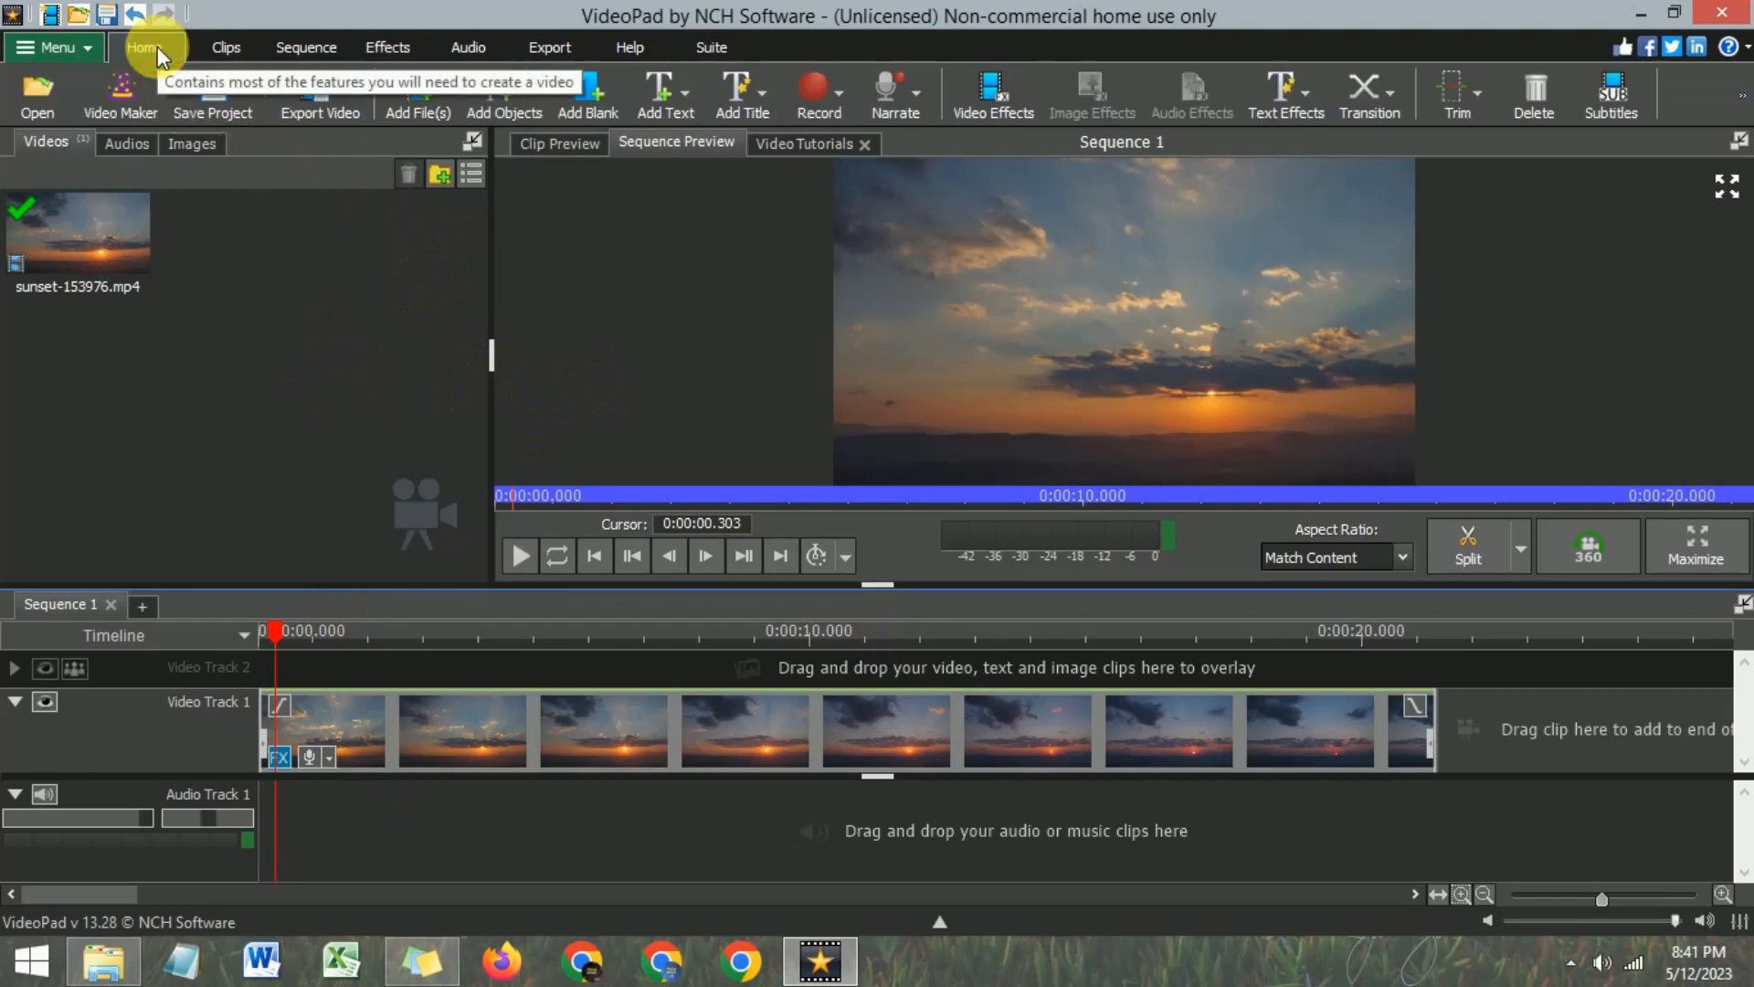
pyautogui.click(596, 107)
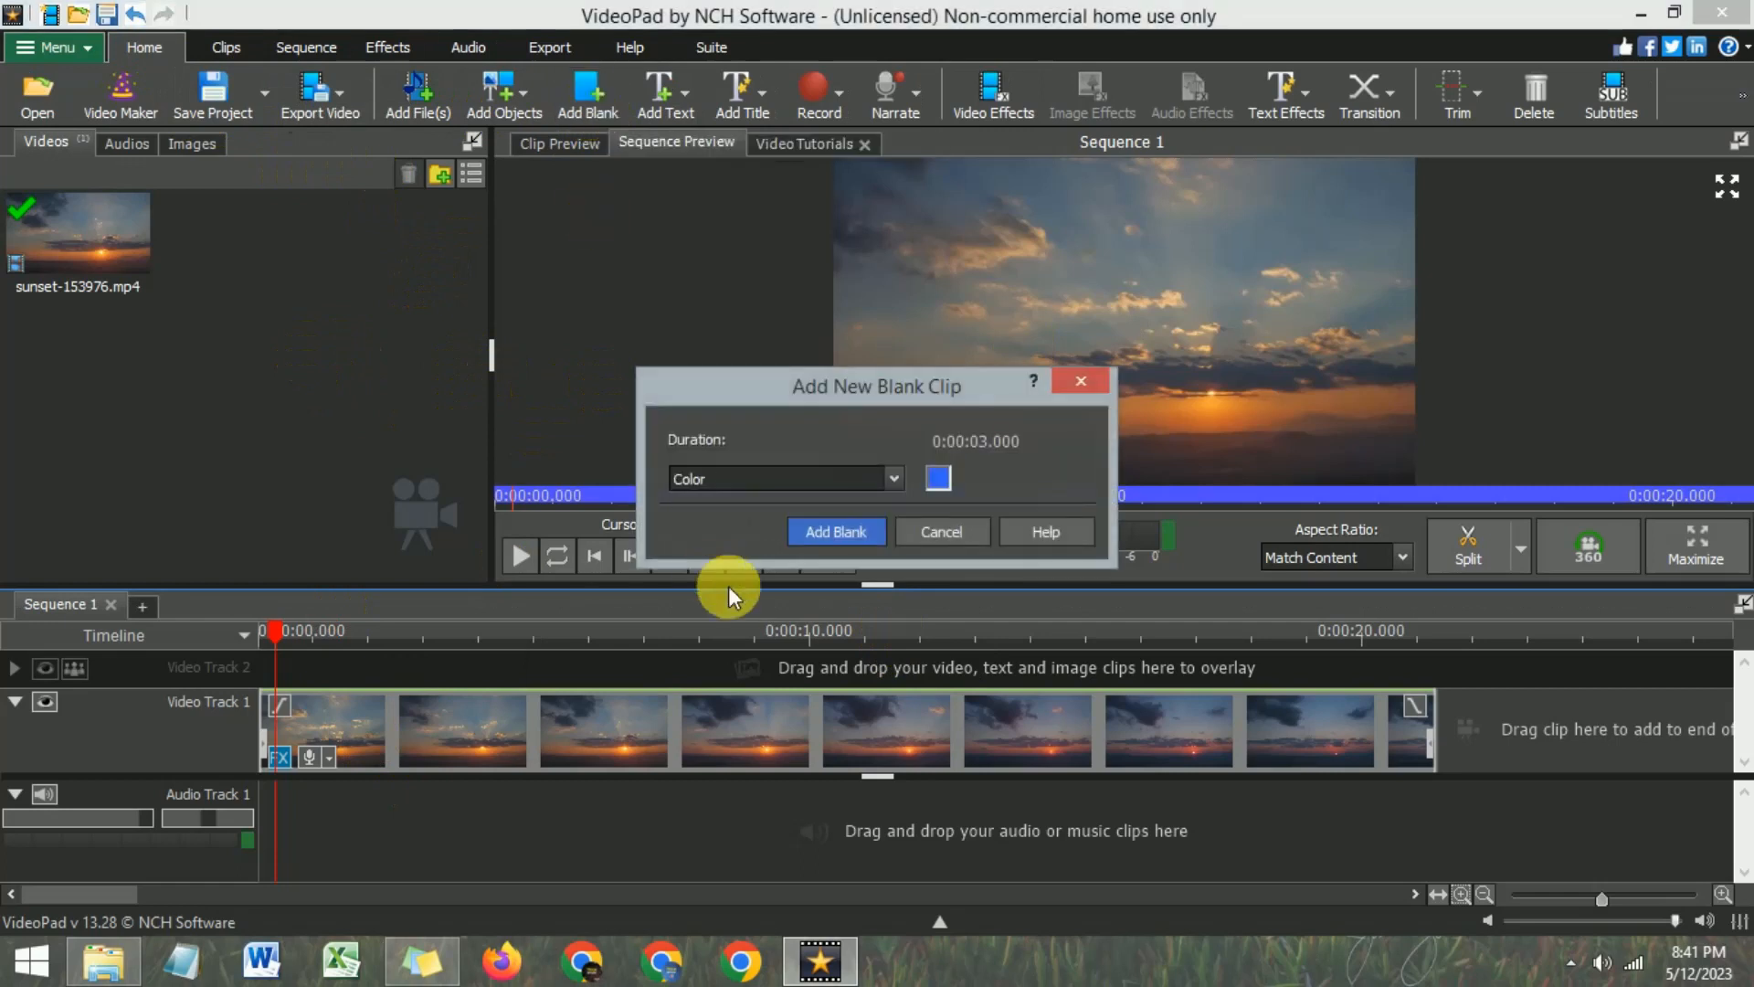
pyautogui.click(939, 478)
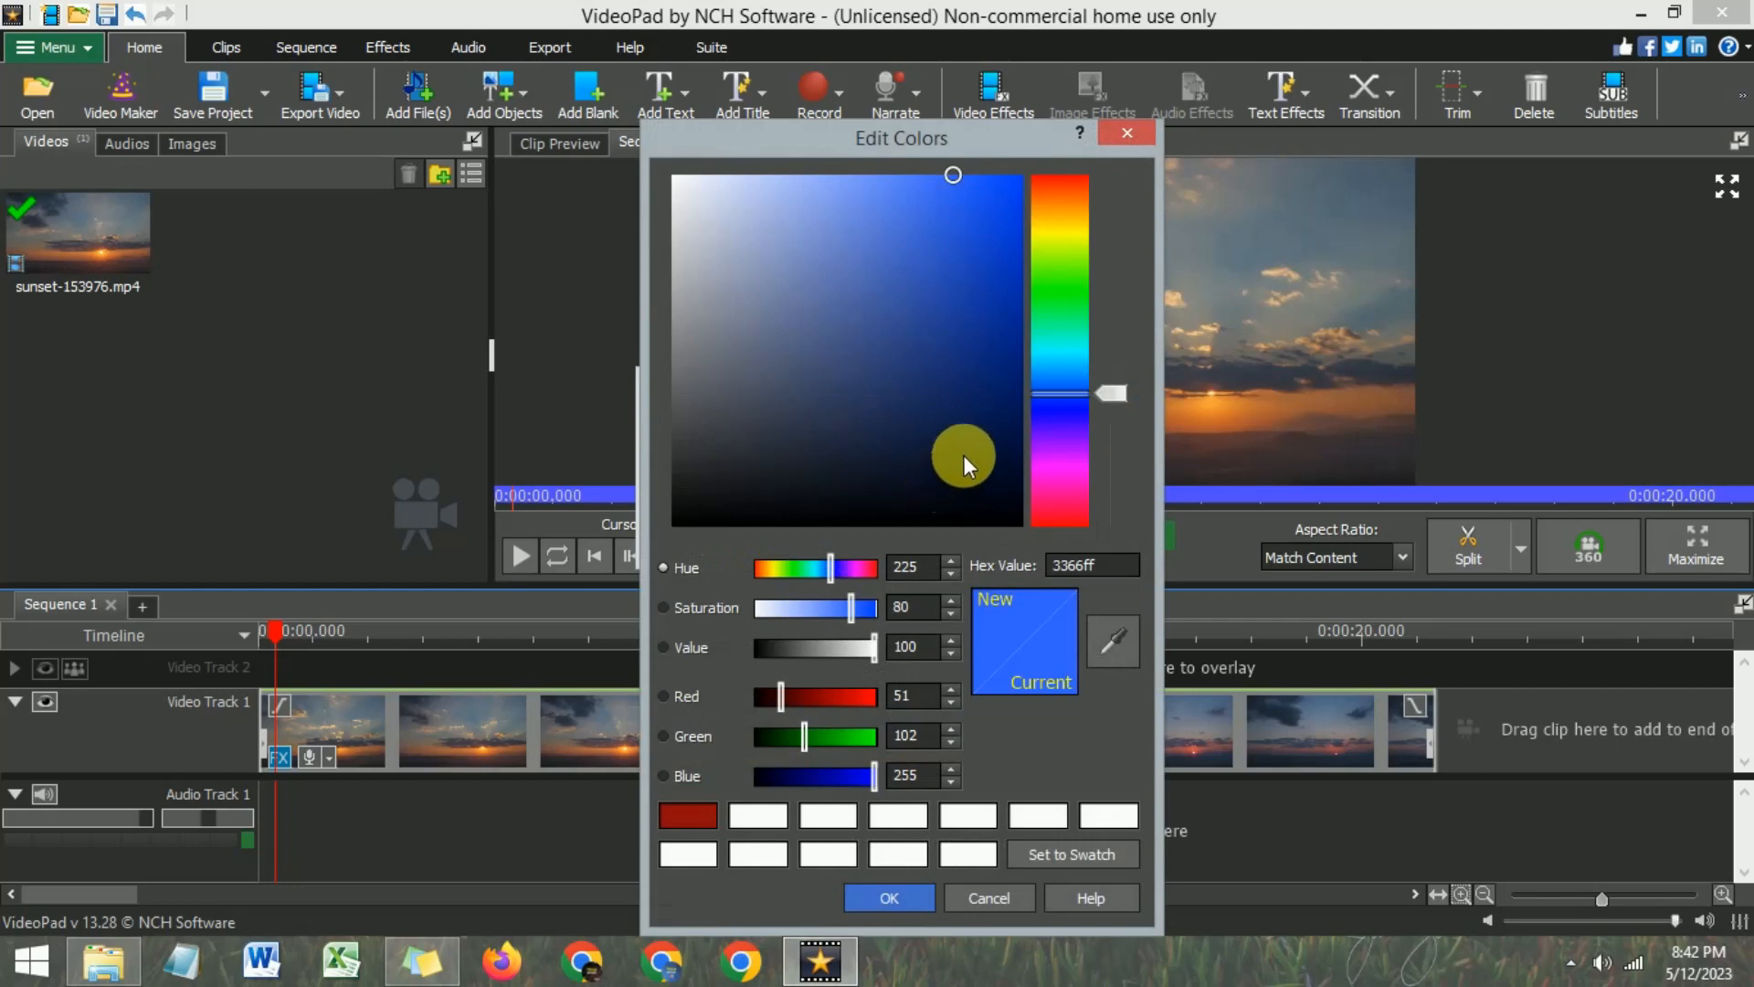
pyautogui.click(975, 447)
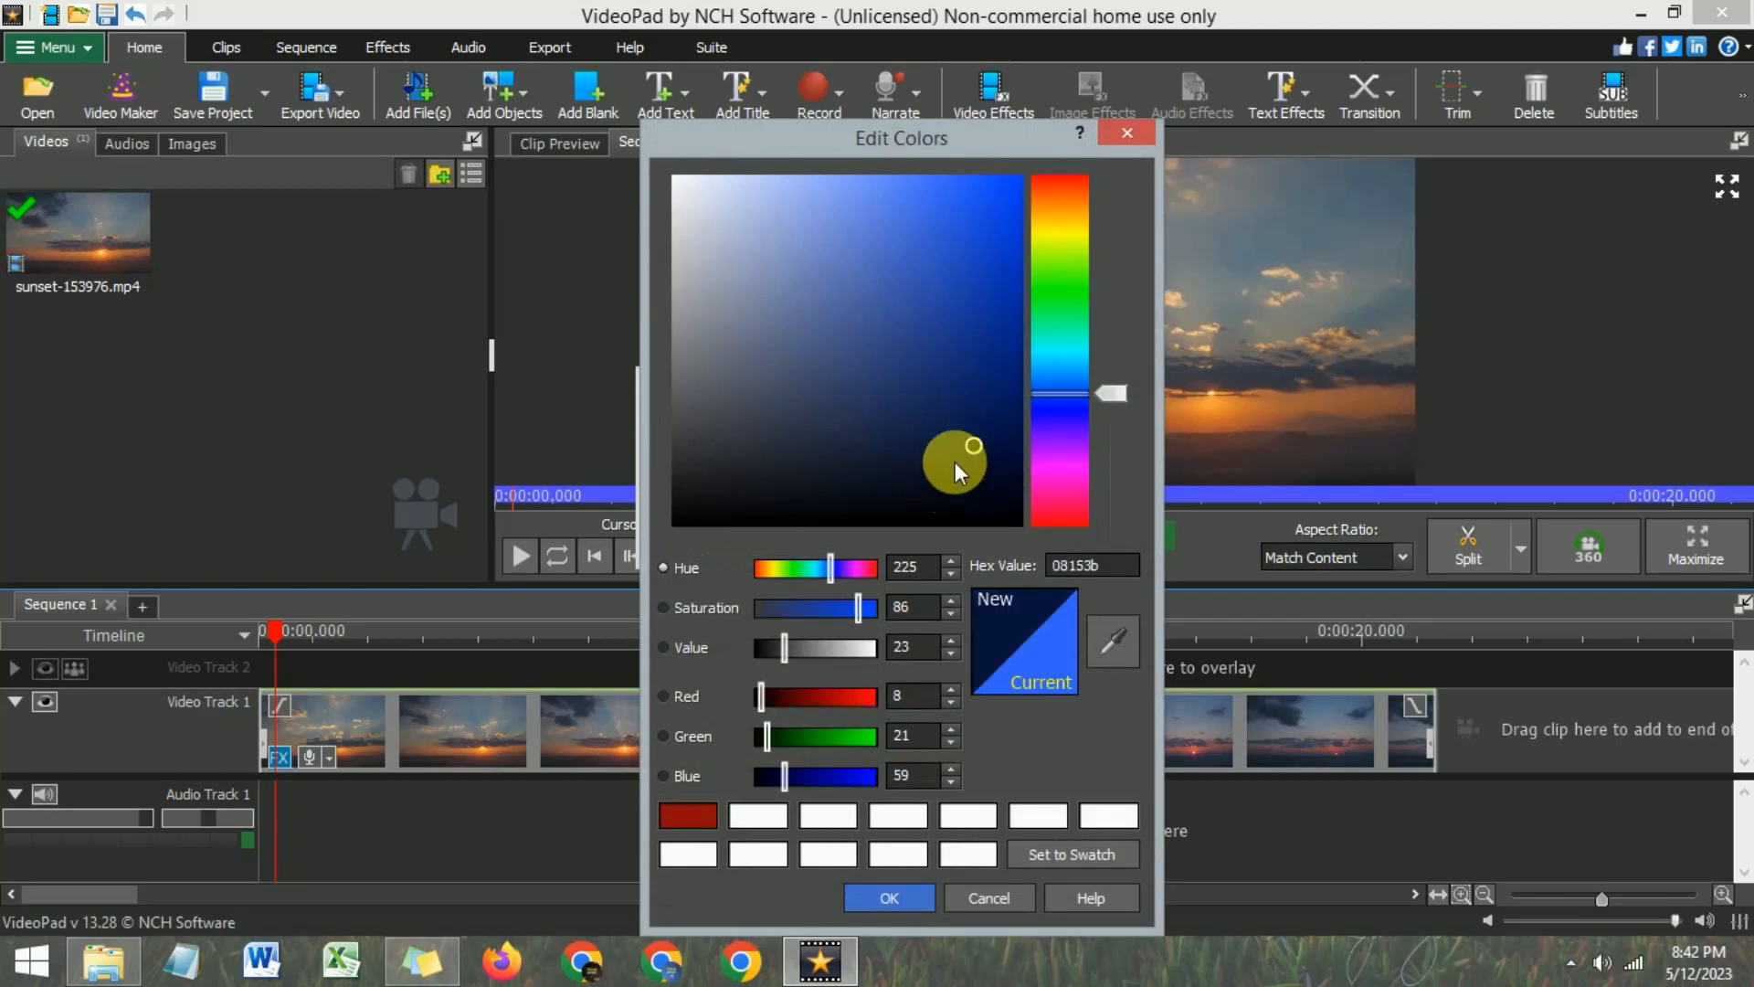
pyautogui.moveTo(1006, 421); pyautogui.dragTo(1001, 378)
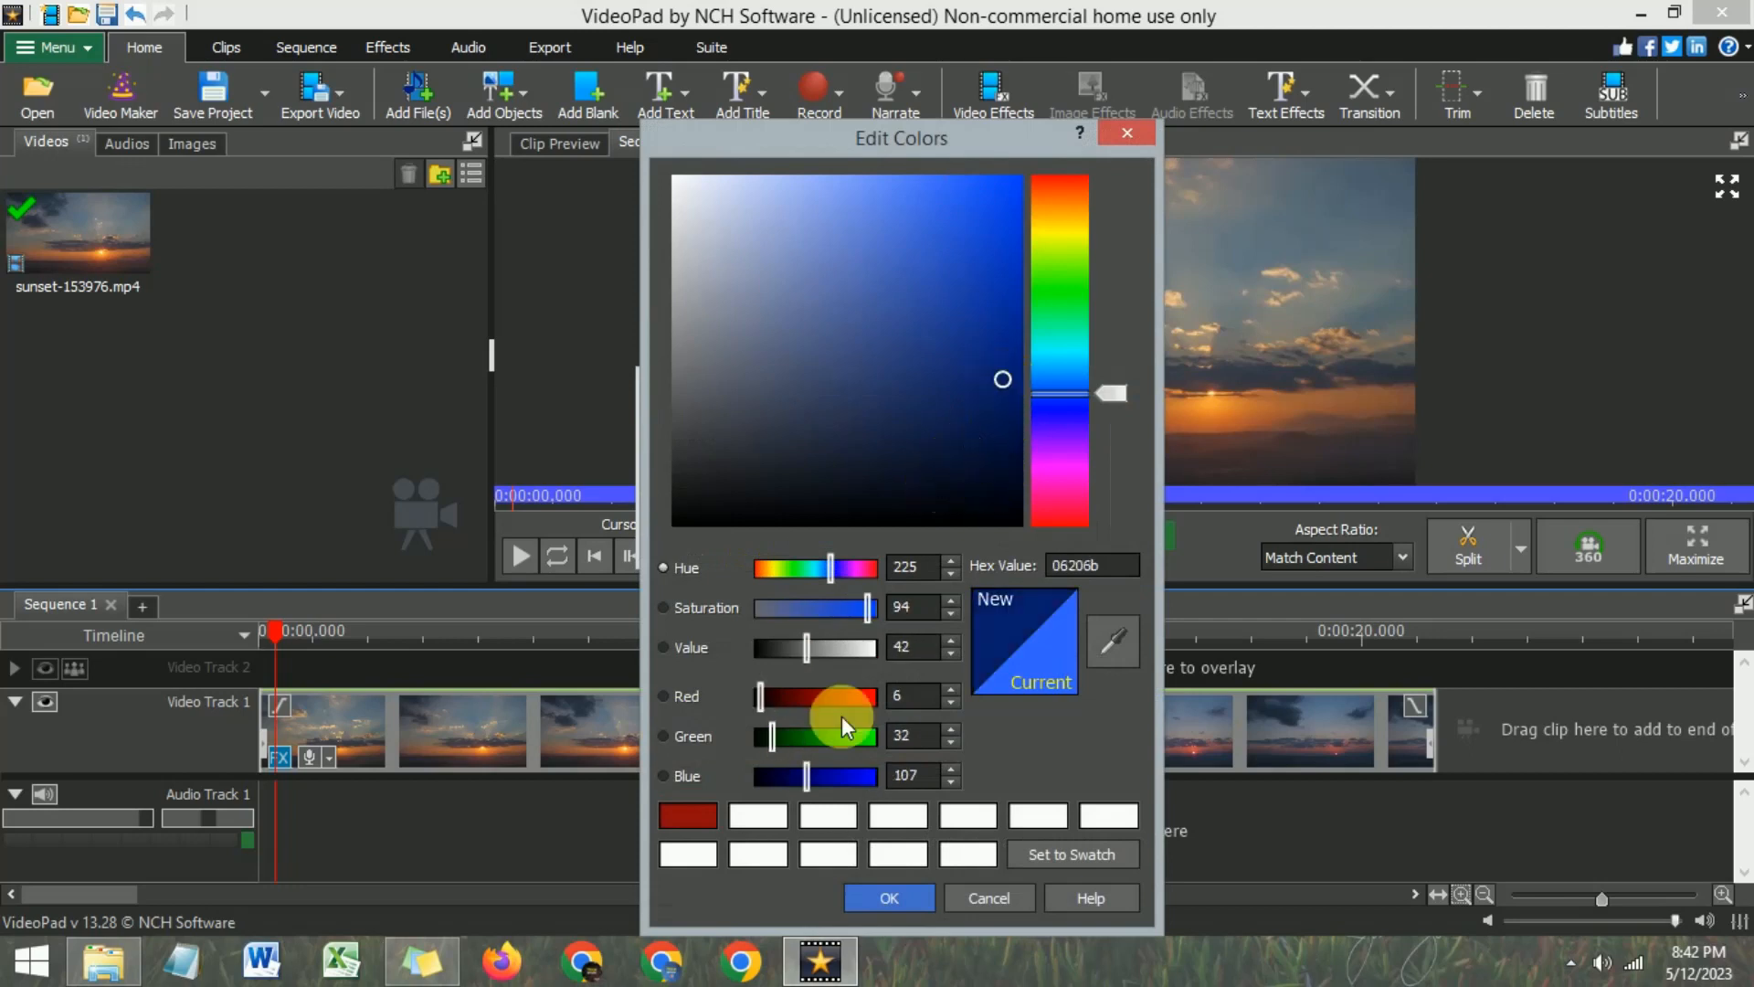
pyautogui.click(890, 903)
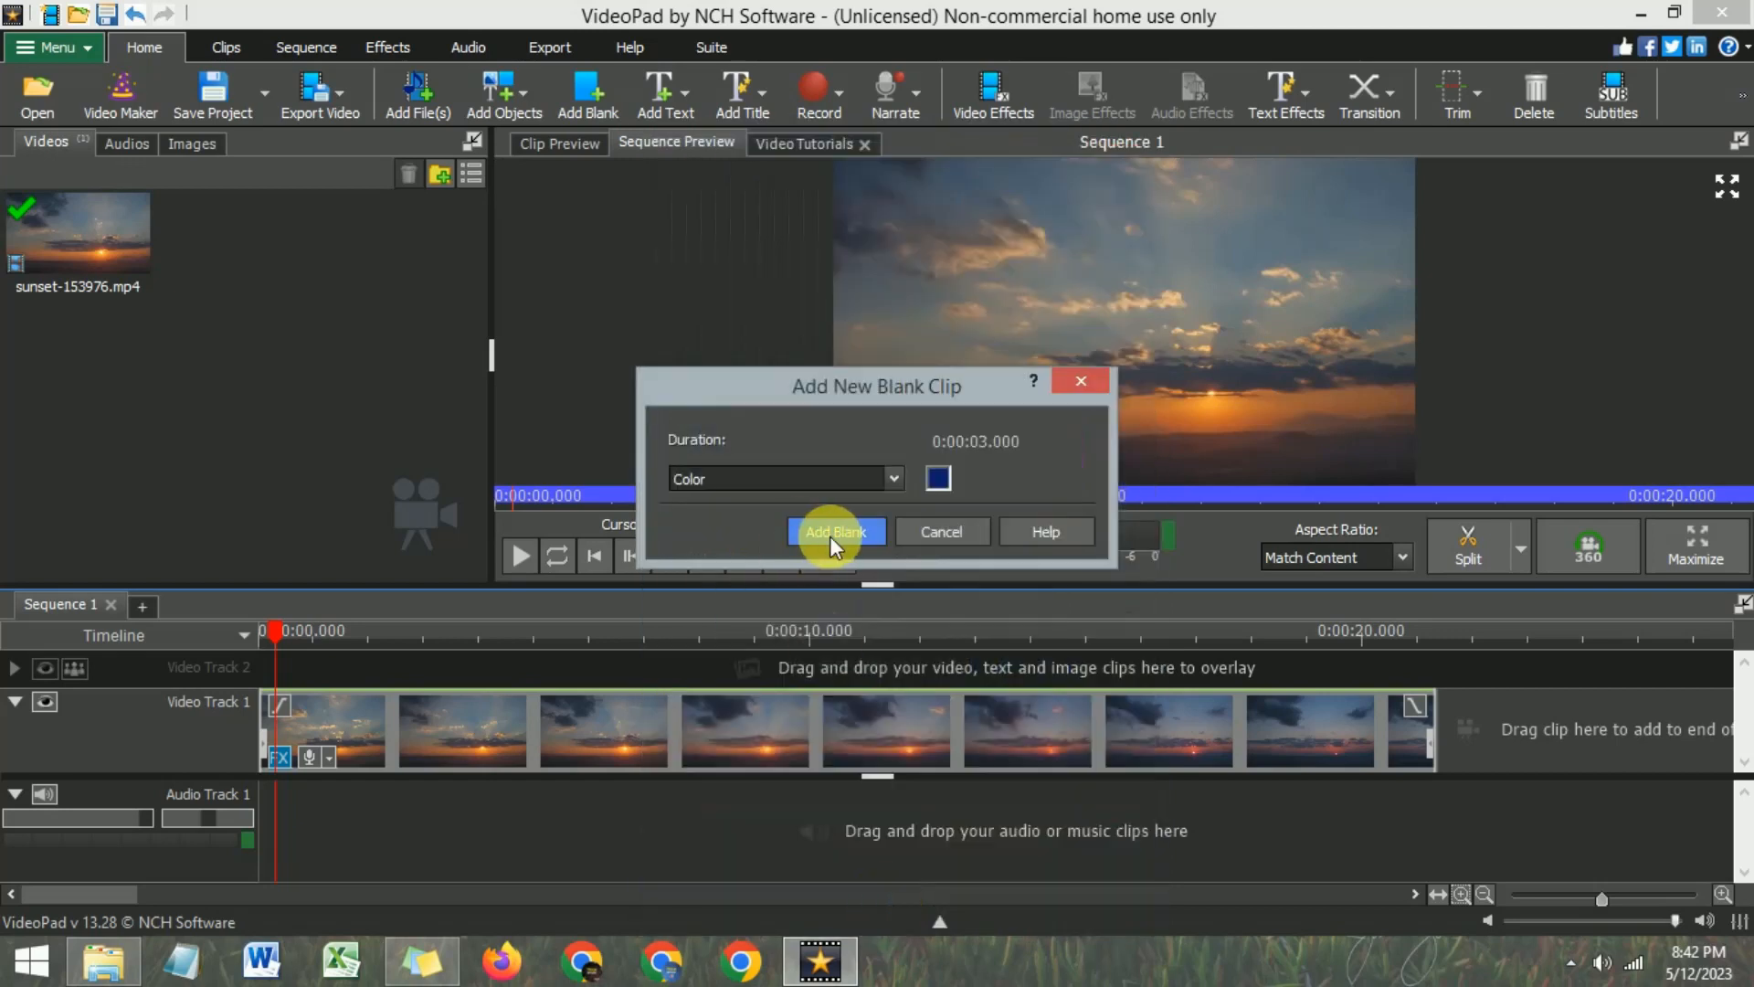
pyautogui.click(832, 534)
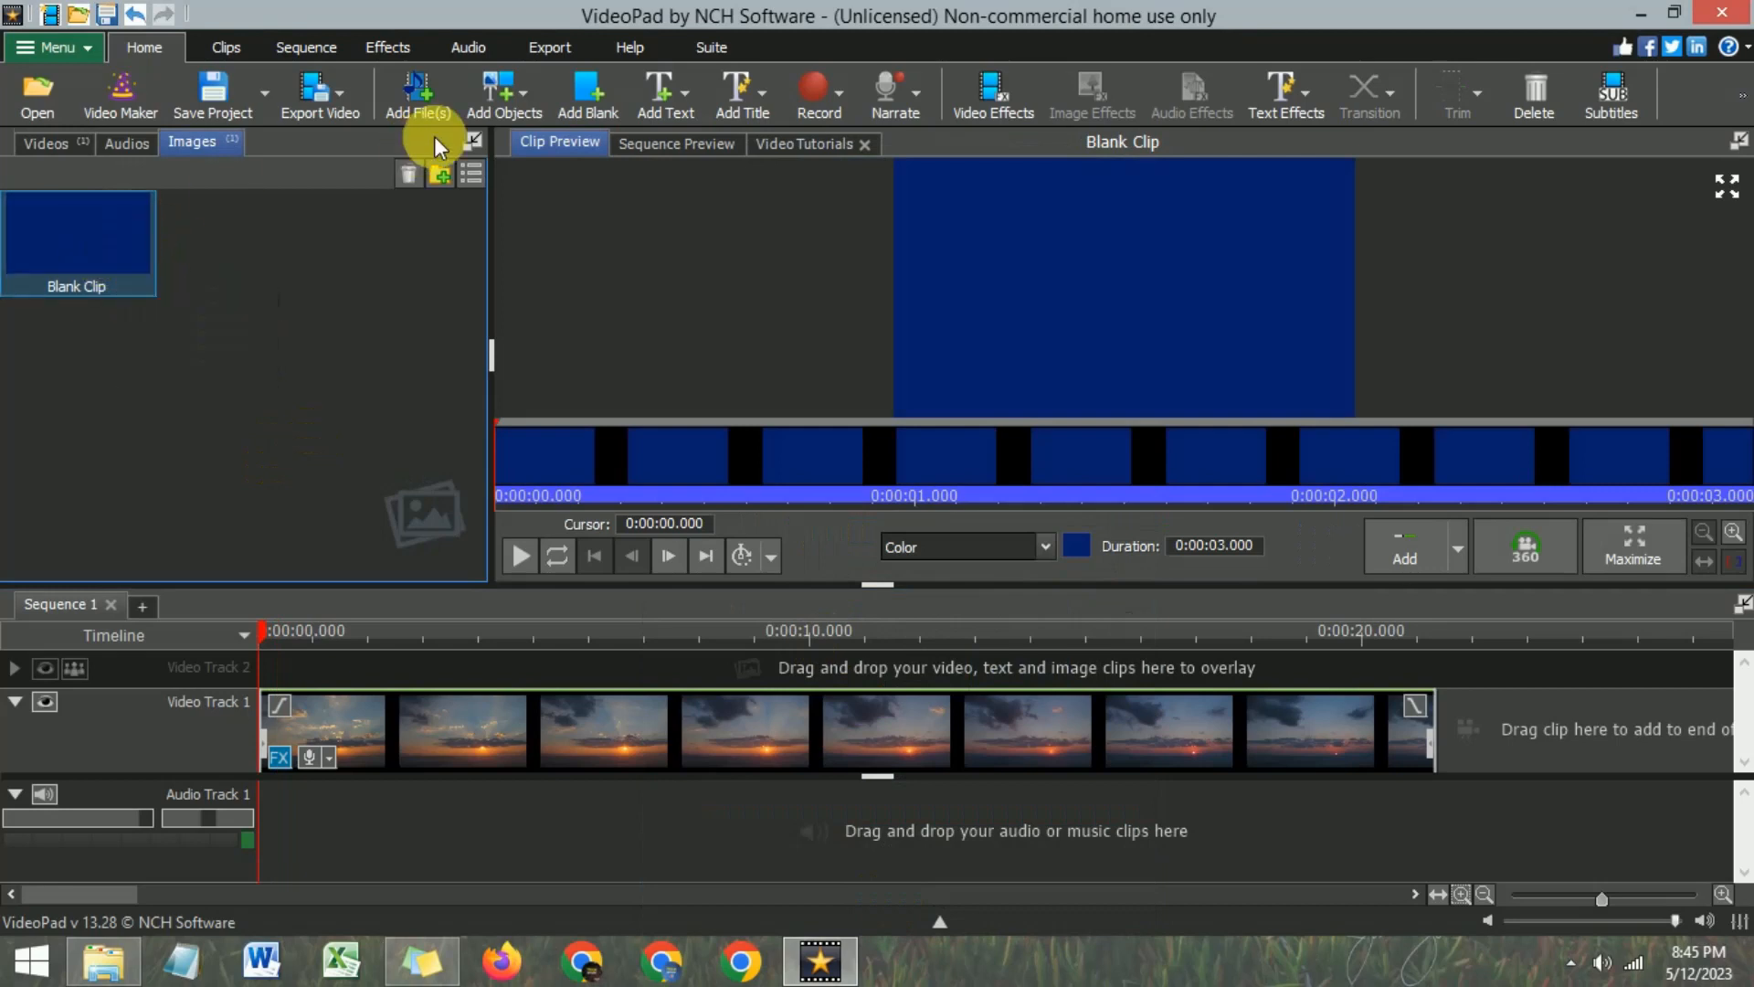
# Apply the Position video effect to the blank clip and set its vertical position to 78.
pyautogui.click(233, 47)
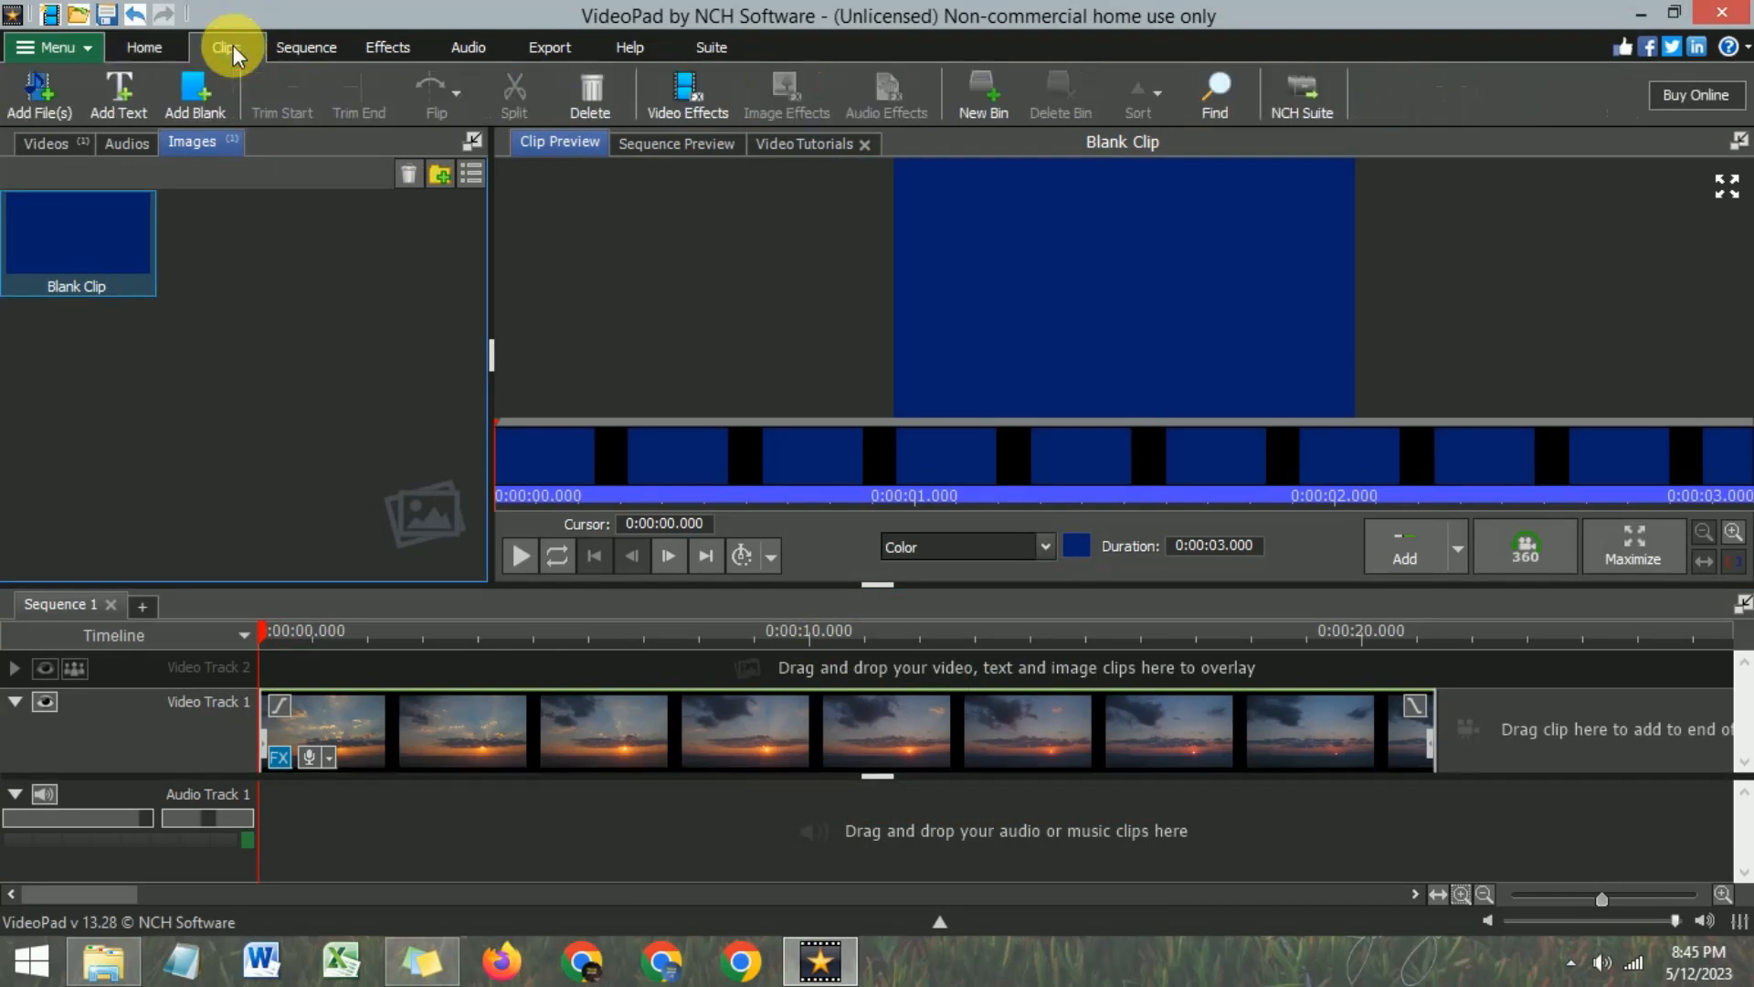
pyautogui.click(687, 106)
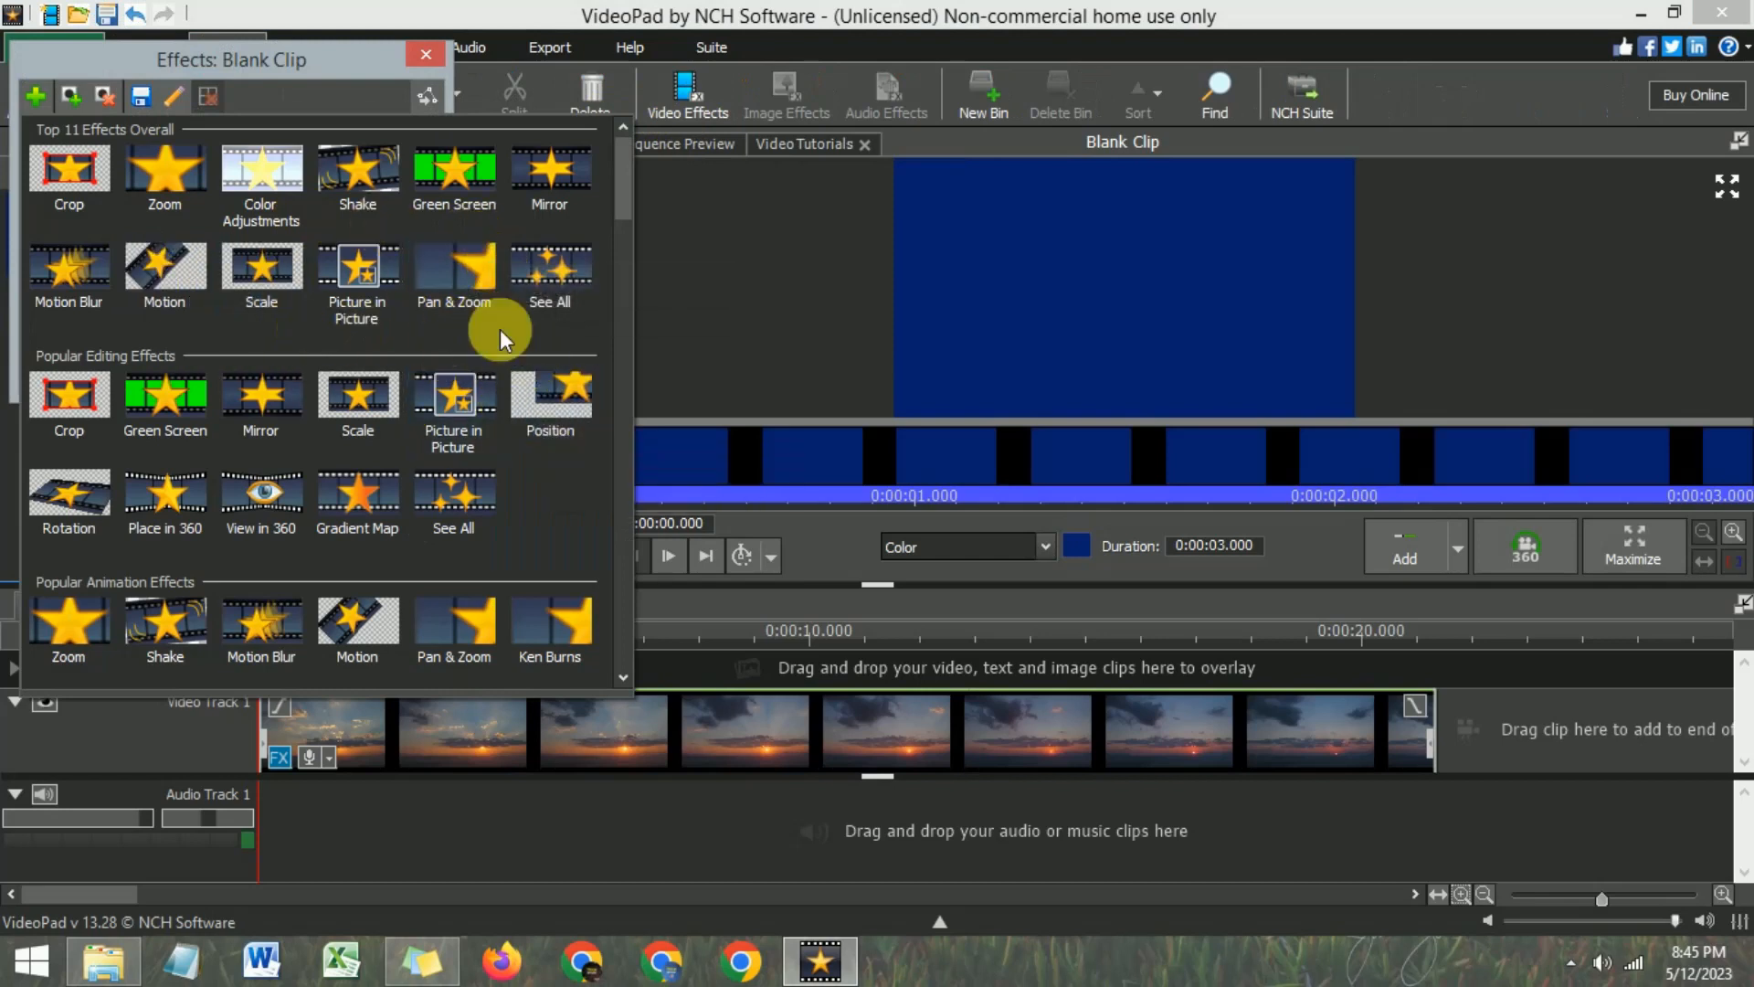
pyautogui.click(566, 409)
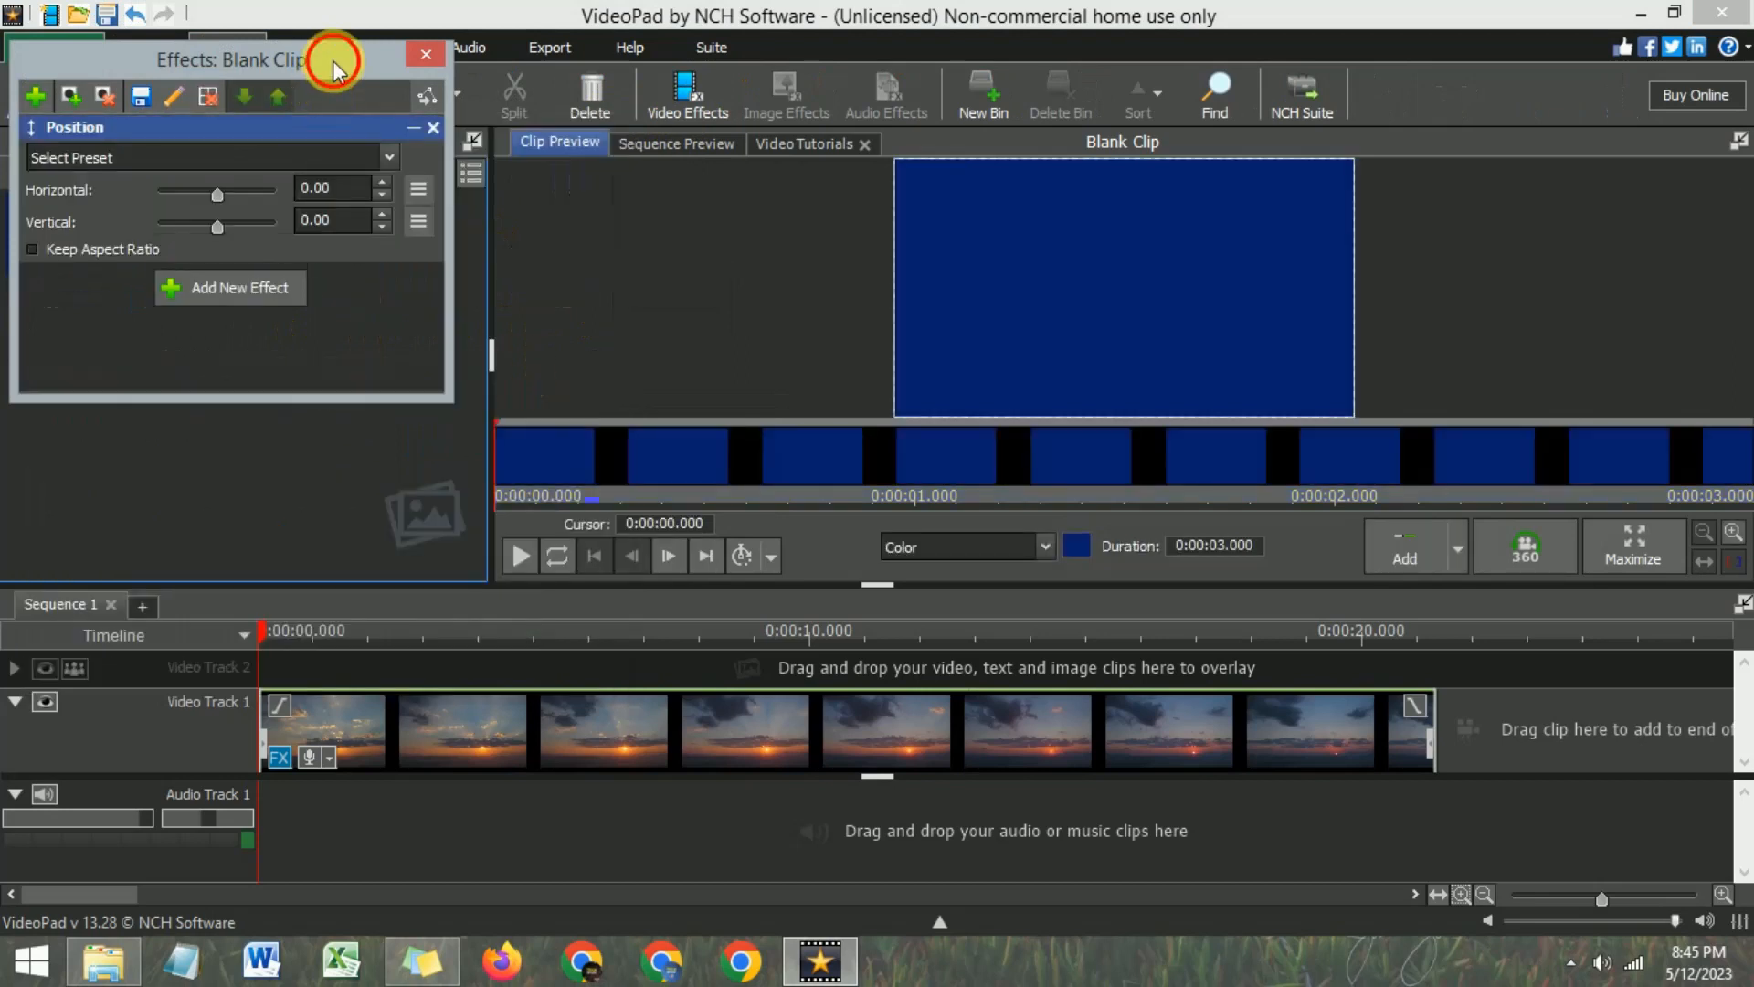
pyautogui.moveTo(338, 59); pyautogui.dragTo(517, 185)
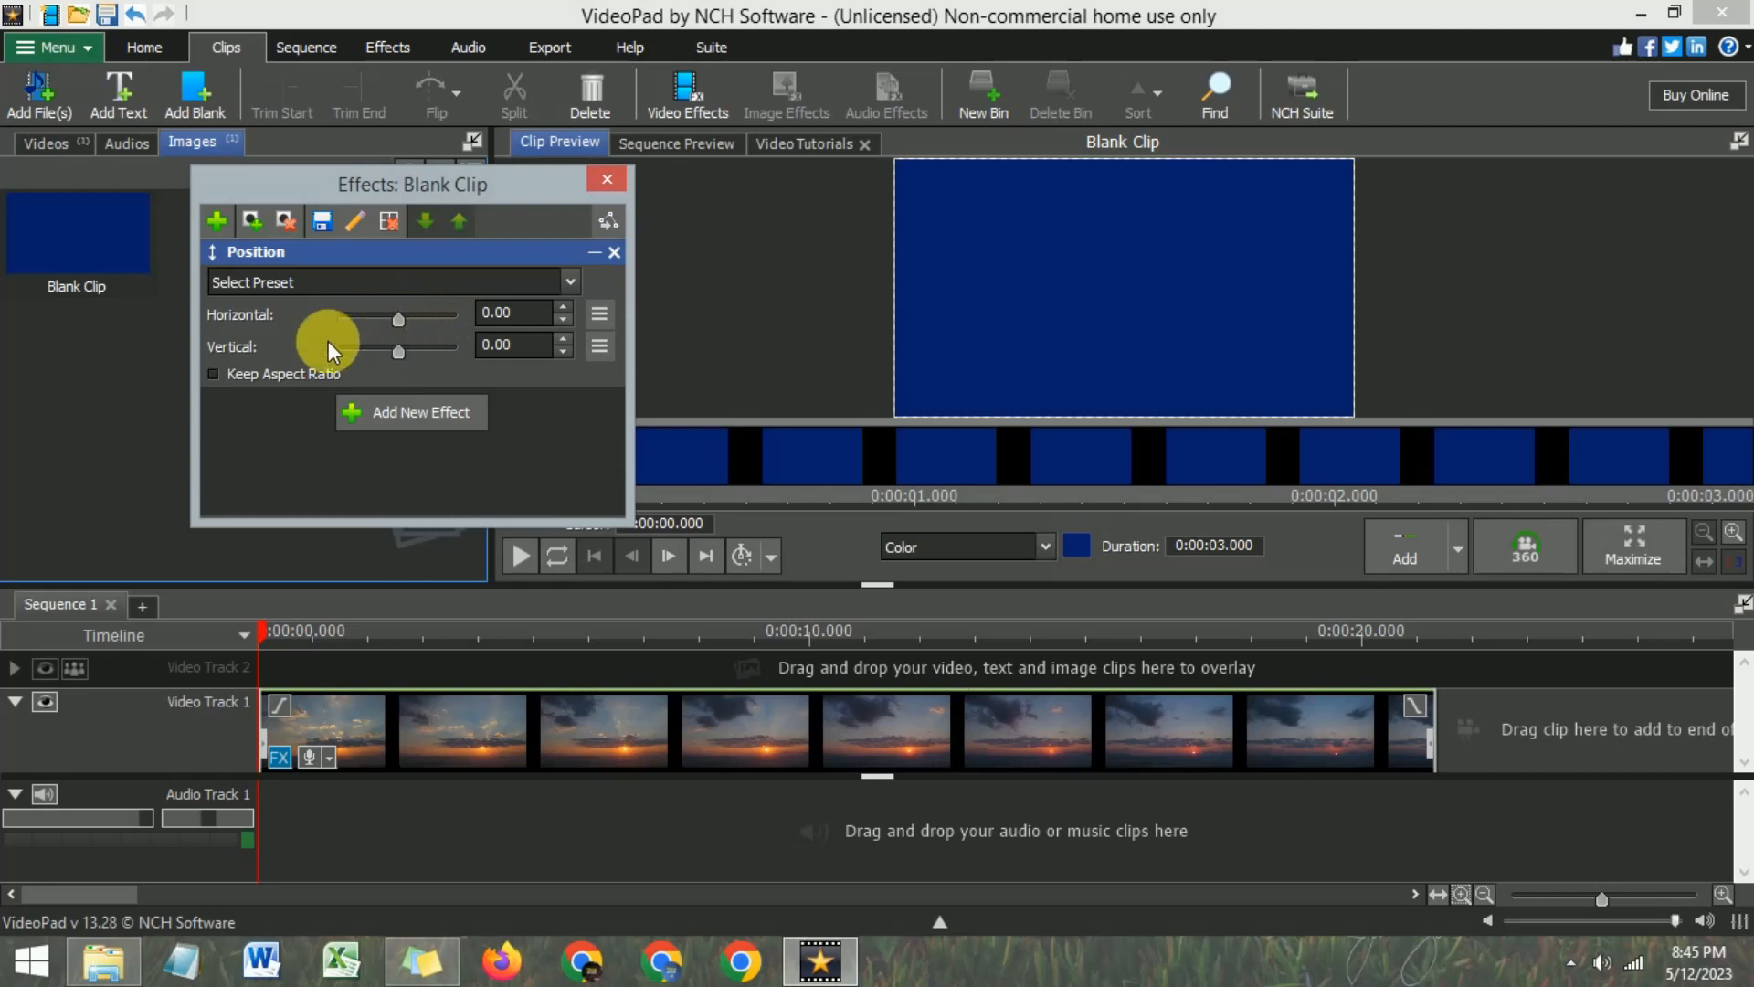
pyautogui.click(402, 353)
pyautogui.moveTo(398, 353); pyautogui.dragTo(441, 354)
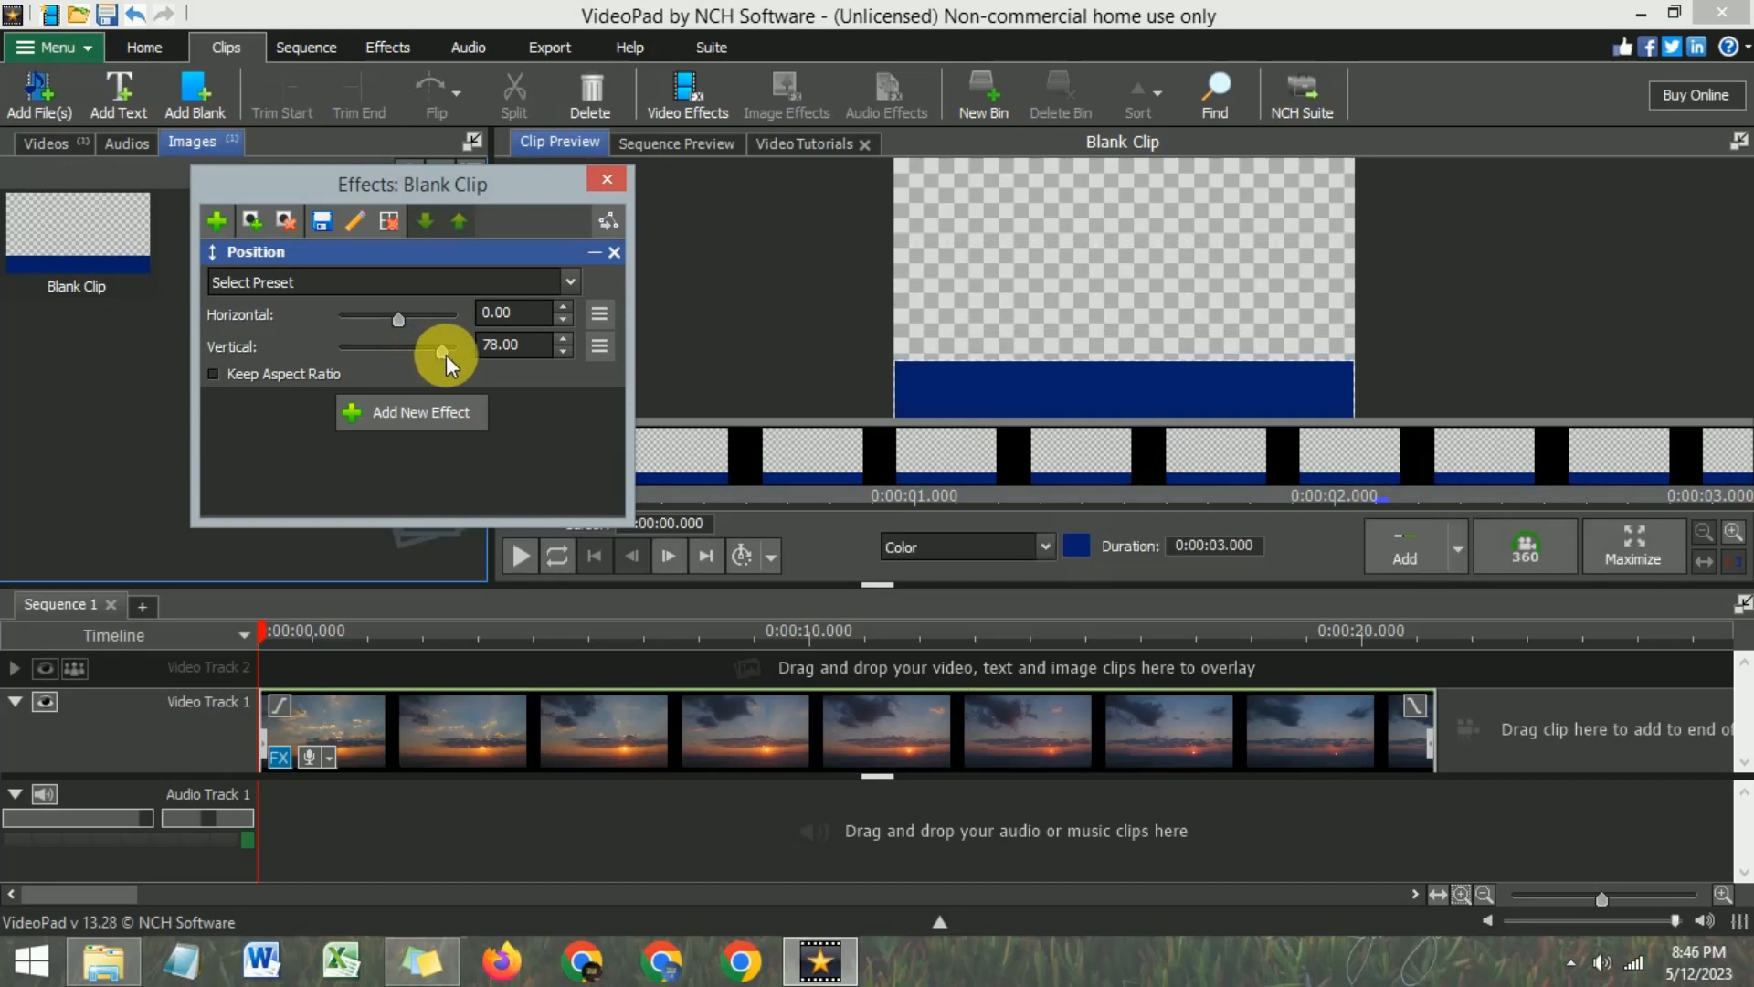
pyautogui.click(607, 222)
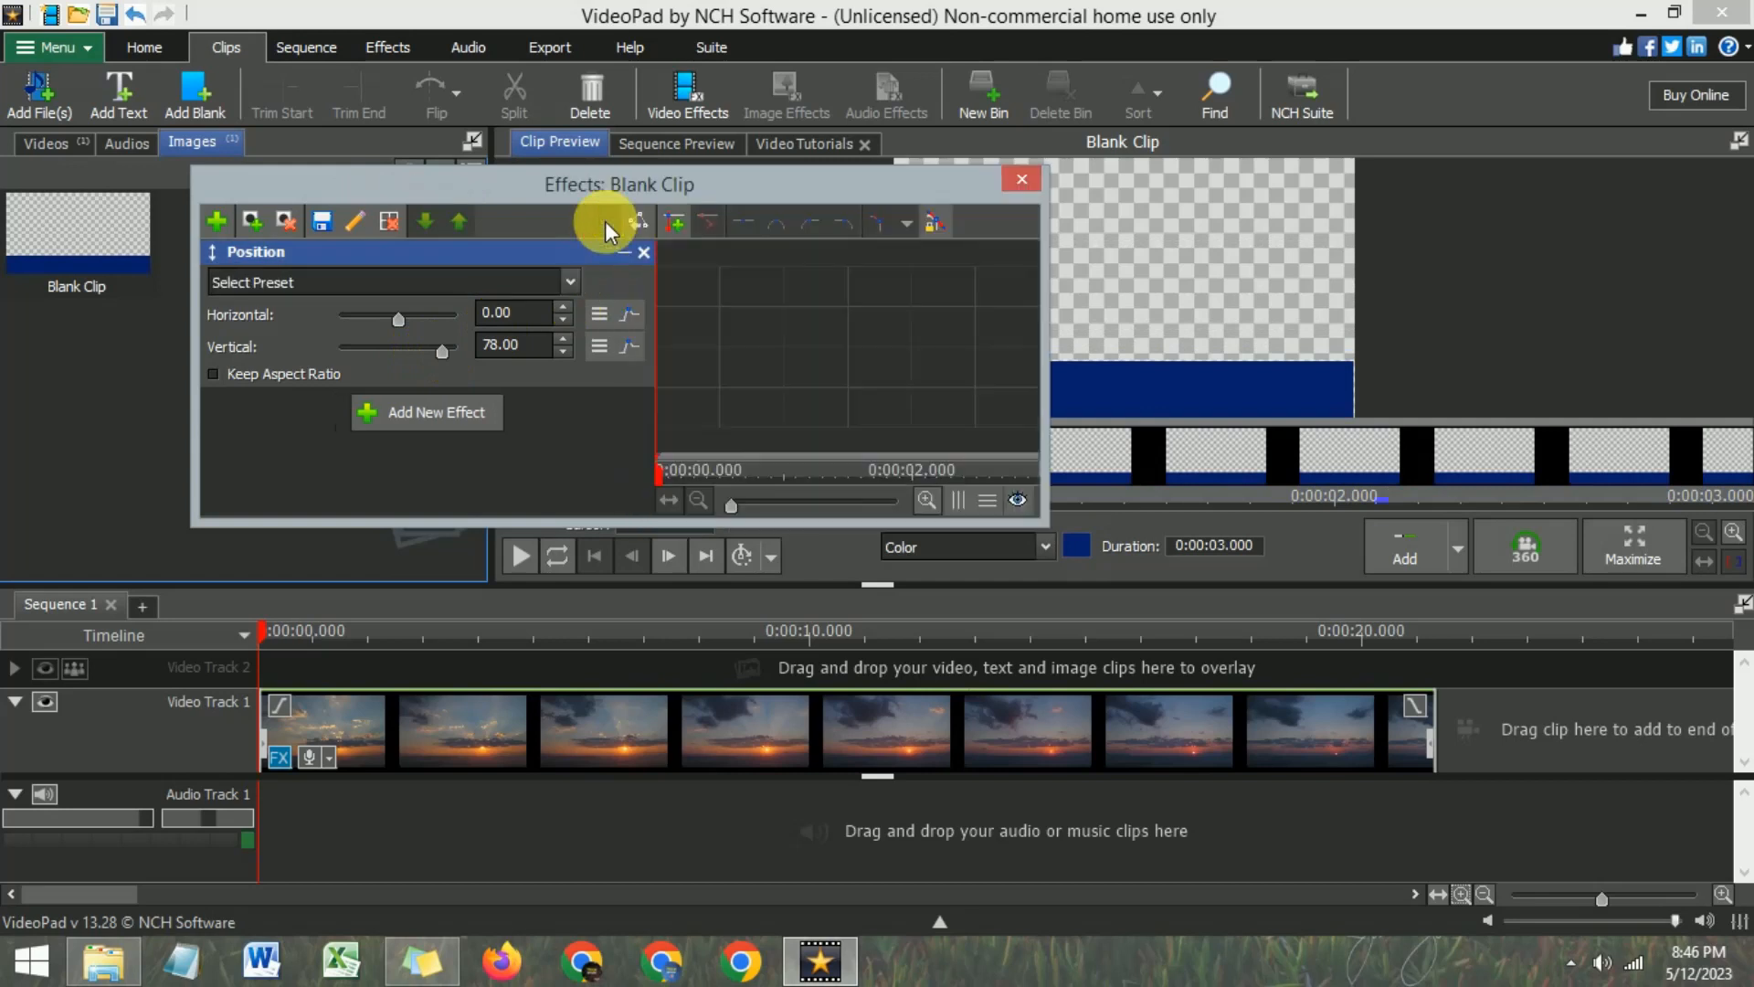
pyautogui.click(634, 221)
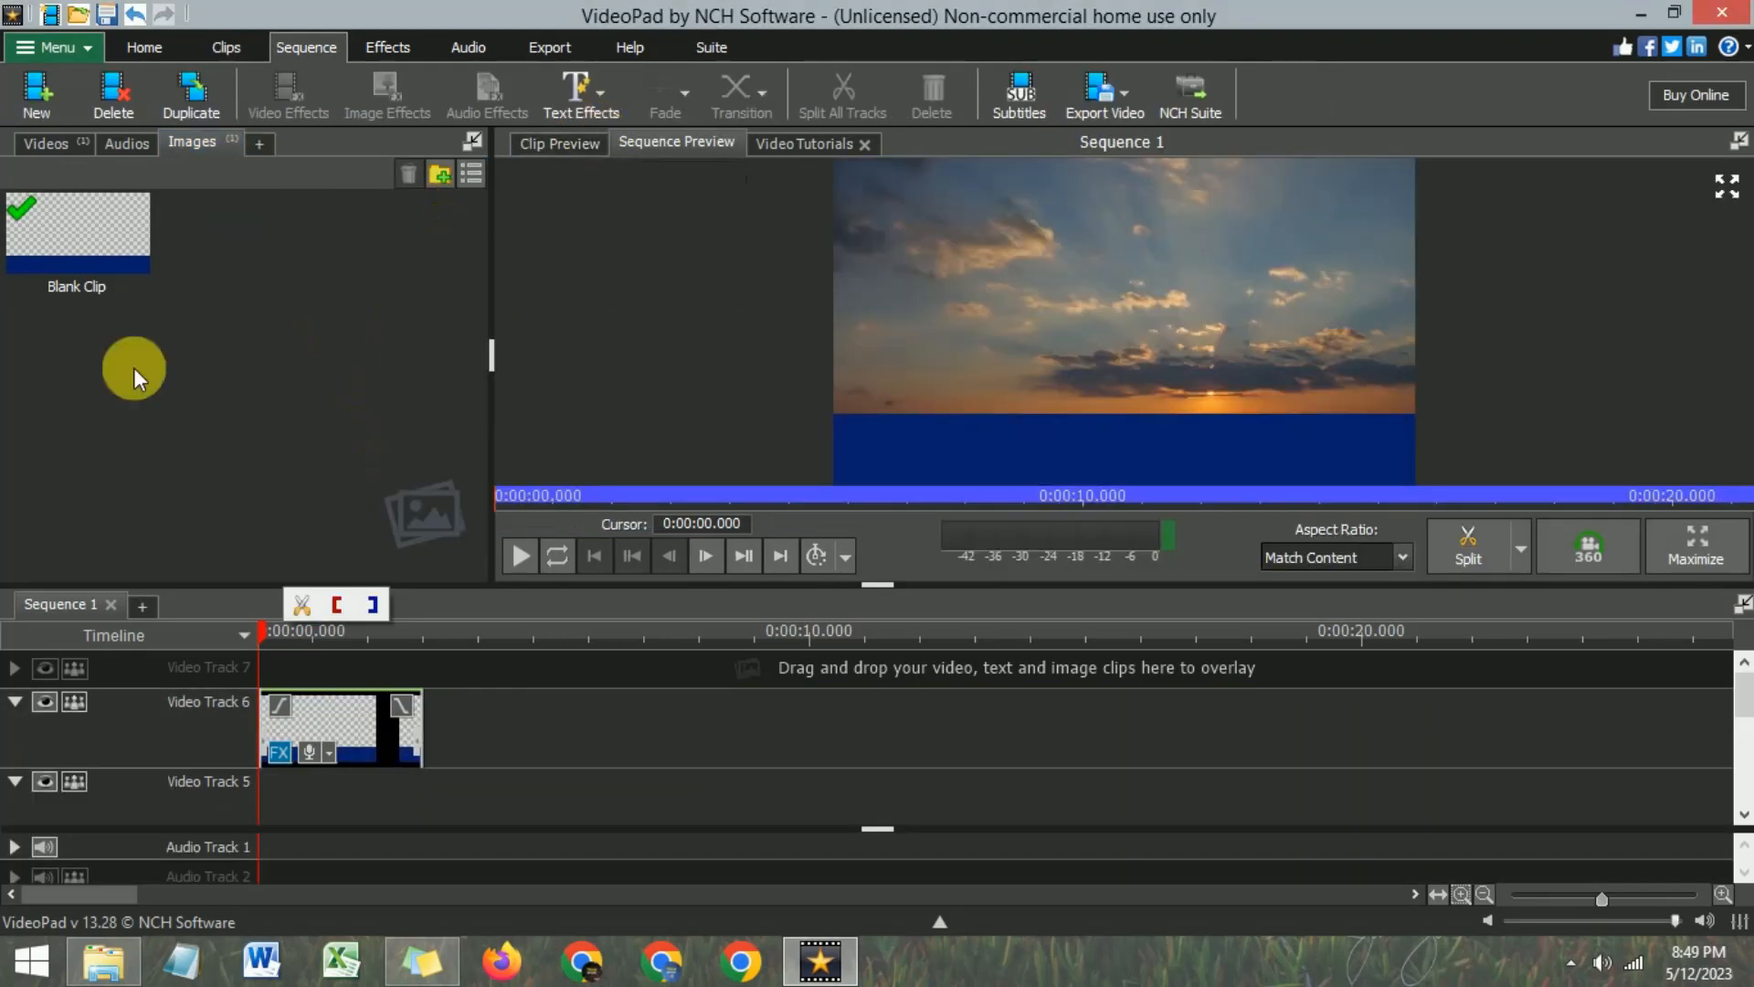
# Add a Scrolling Right to Left text clip to the sequence reading "Please Like & Subscribe".
pyautogui.click(592, 106)
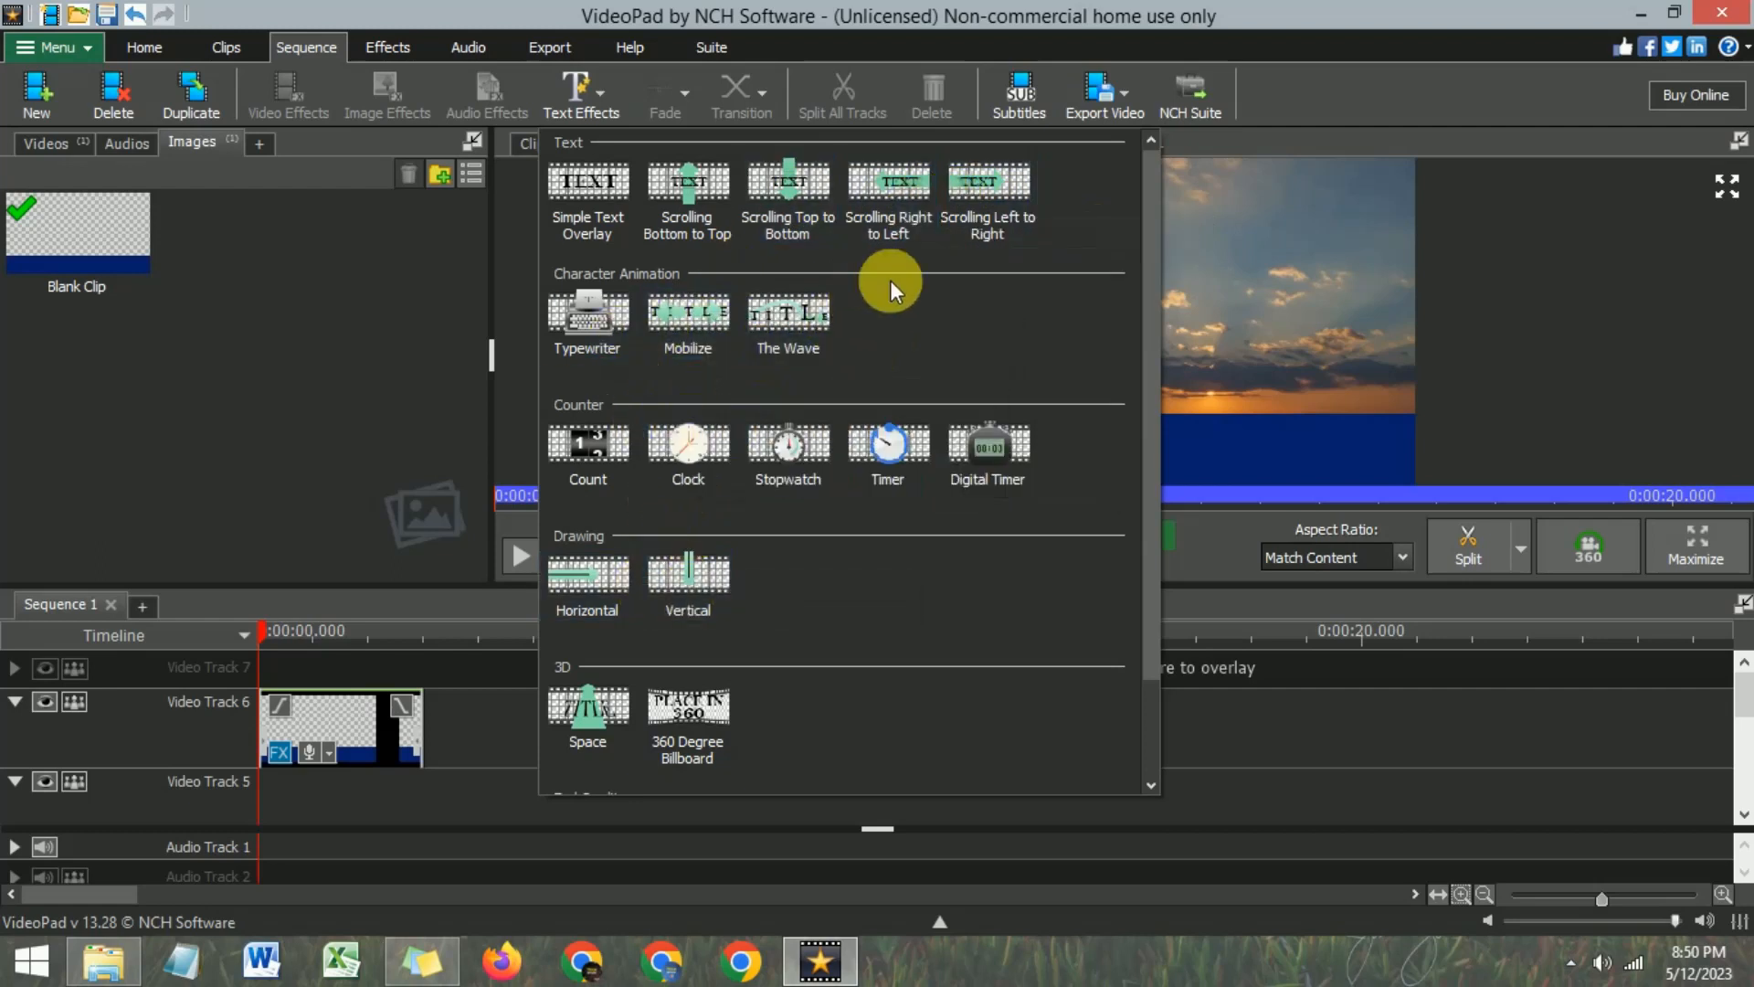
pyautogui.click(891, 229)
pyautogui.write('scribe')
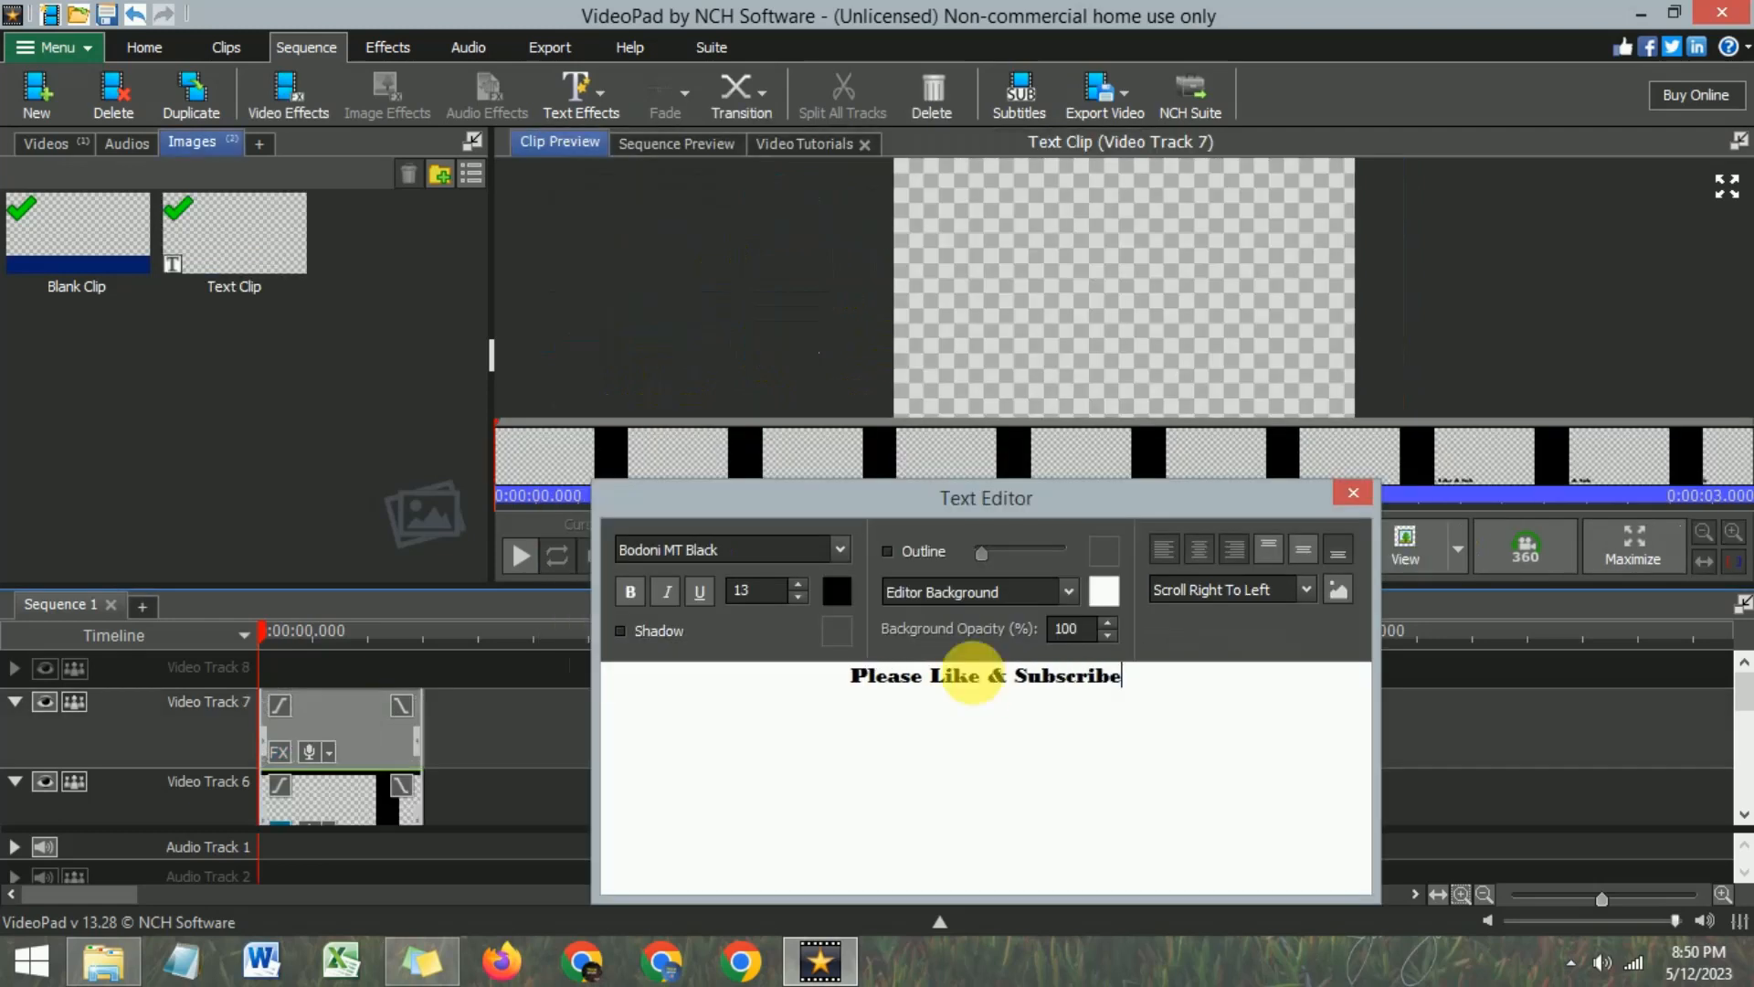
# Set the font of the whole "Please Like & Subscribe" text to Broadway and close the text editor.
pyautogui.tripleClick(920, 685)
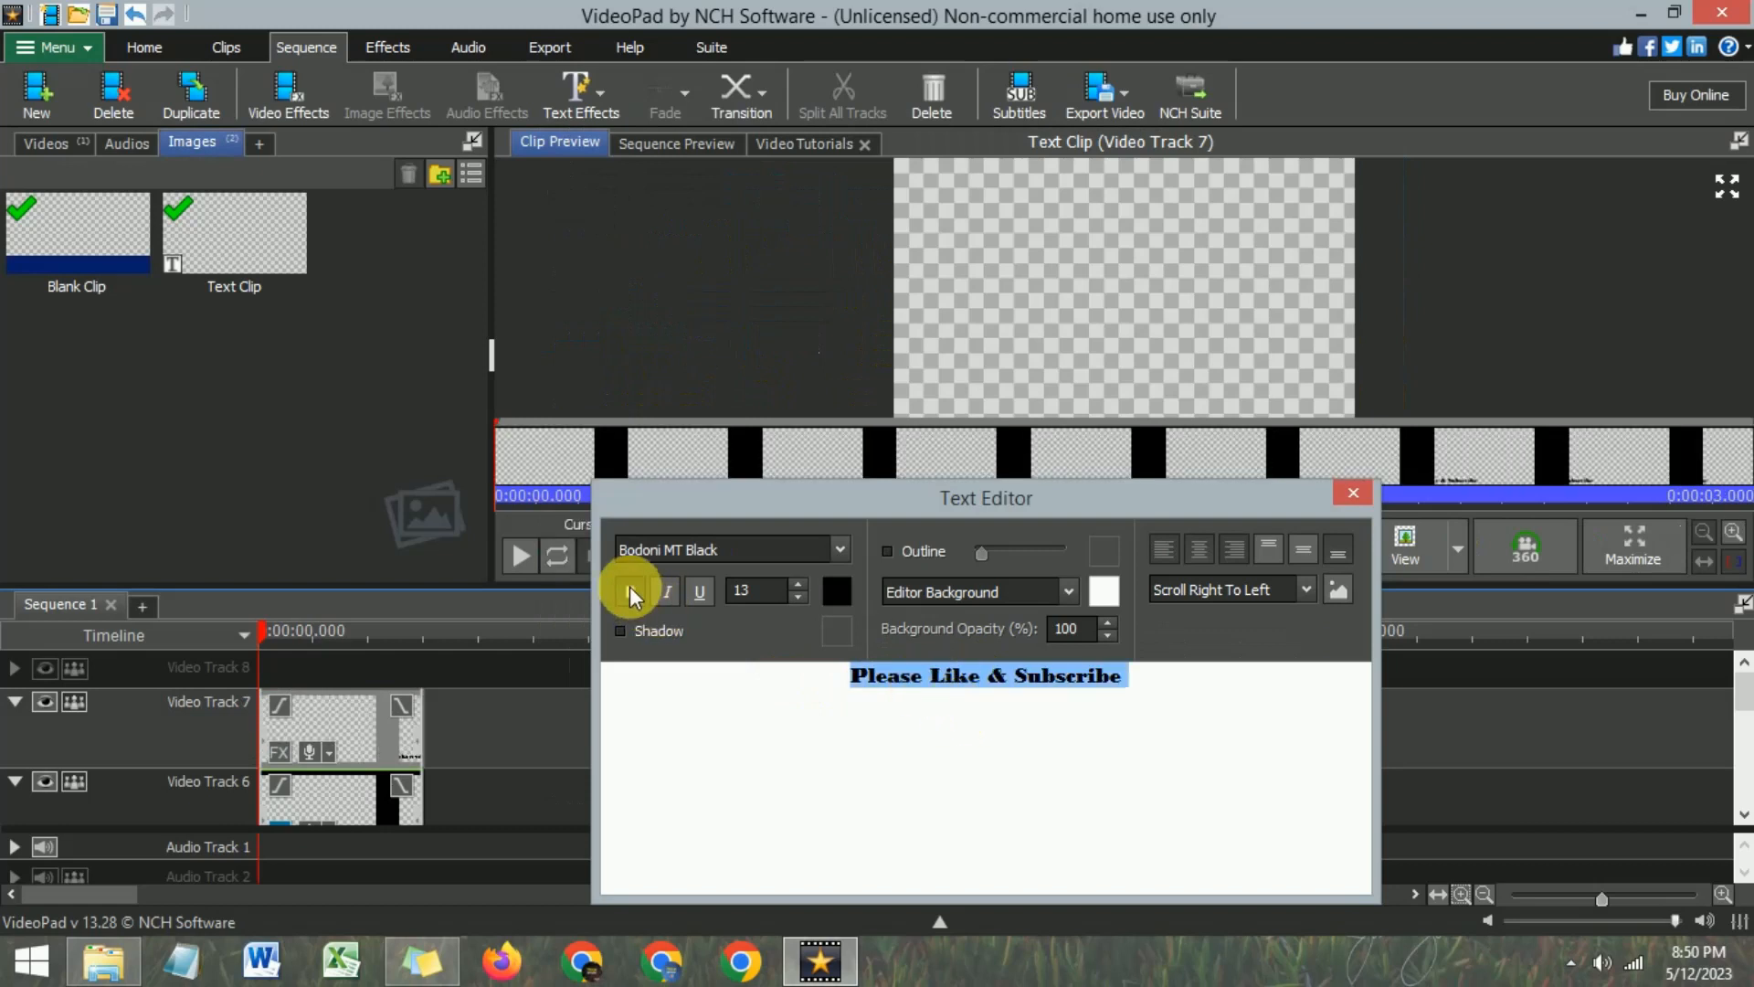
pyautogui.click(840, 549)
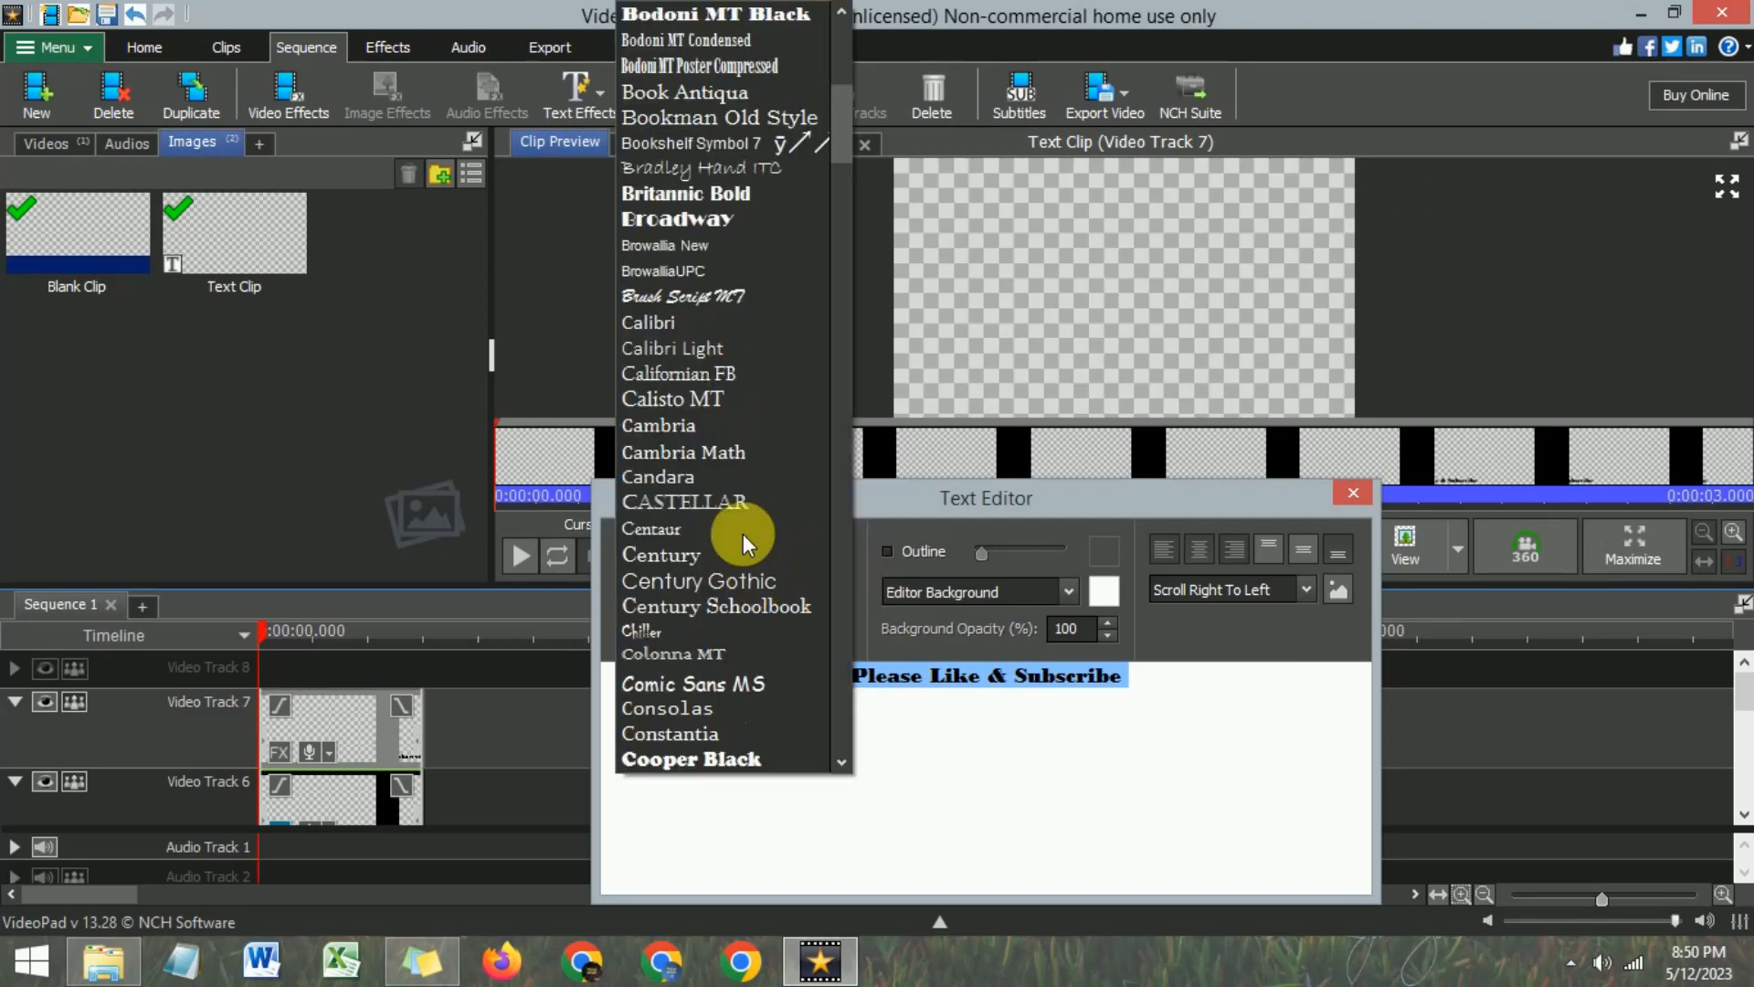
pyautogui.click(678, 219)
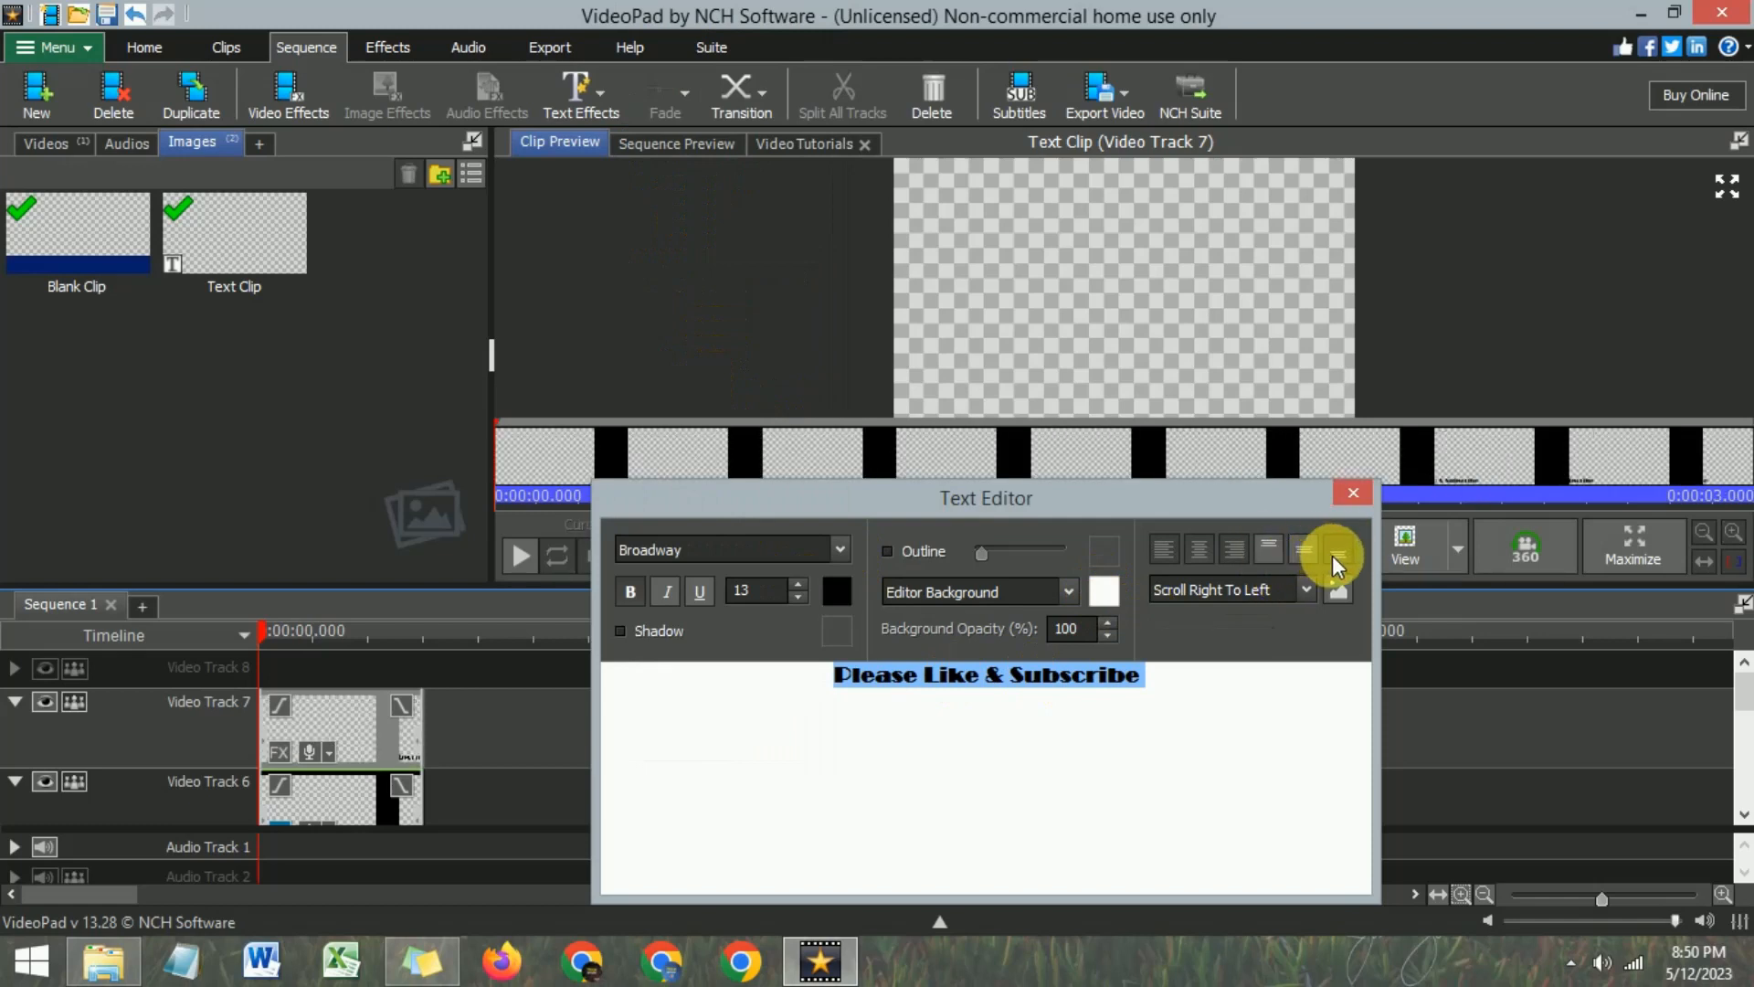
pyautogui.moveTo(1245, 485)
pyautogui.mouseDown()
pyautogui.moveTo(1226, 515)
pyautogui.moveTo(1234, 498)
pyautogui.mouseUp()
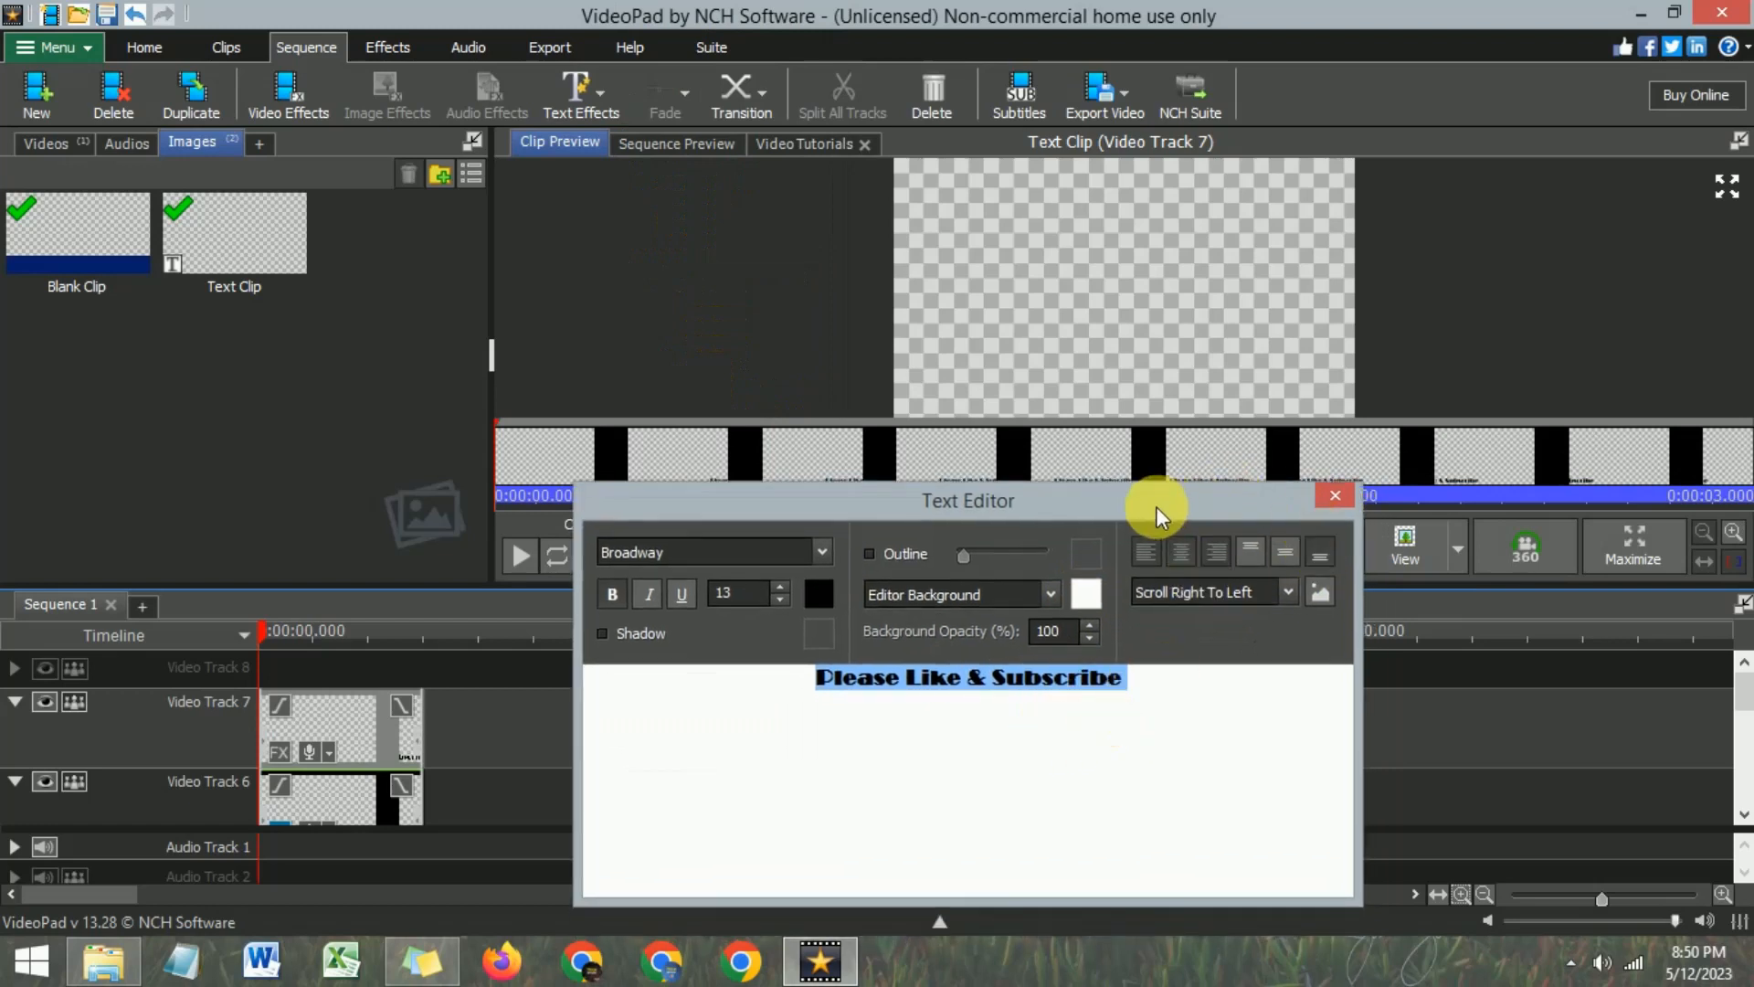
pyautogui.press('Escape')
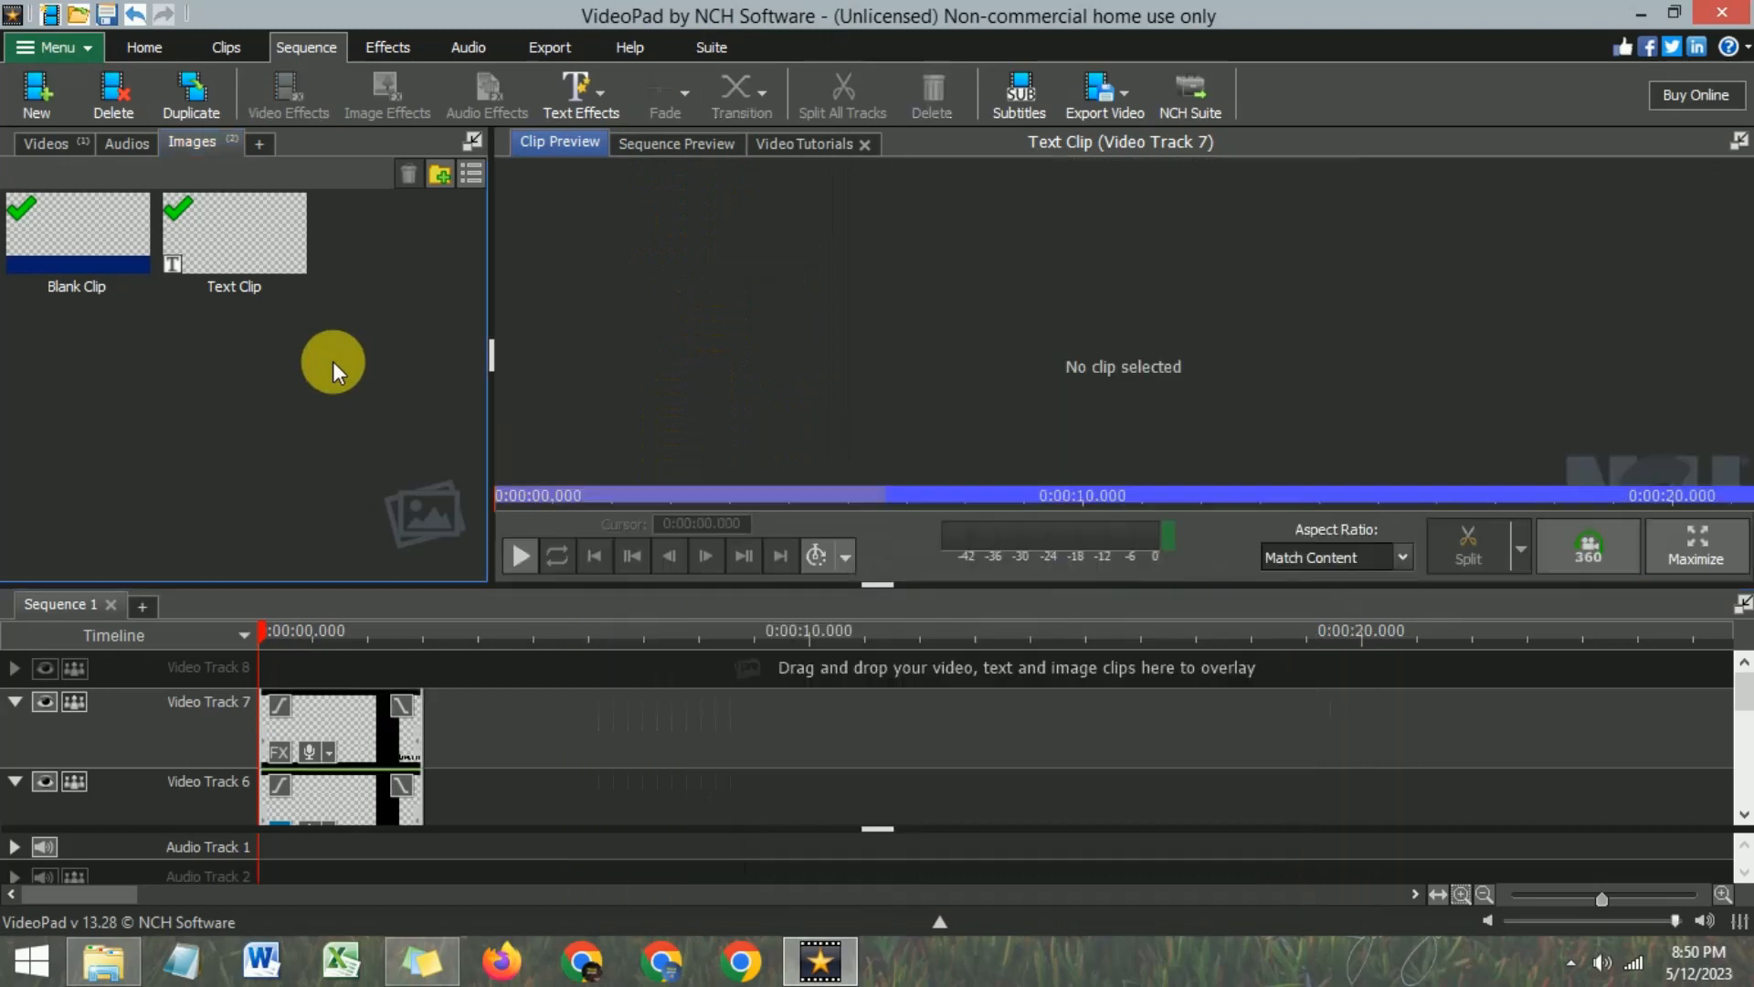
# Place another copy of the text clip at the start of Video Track 8.
pyautogui.moveTo(259, 254); pyautogui.dragTo(269, 670)
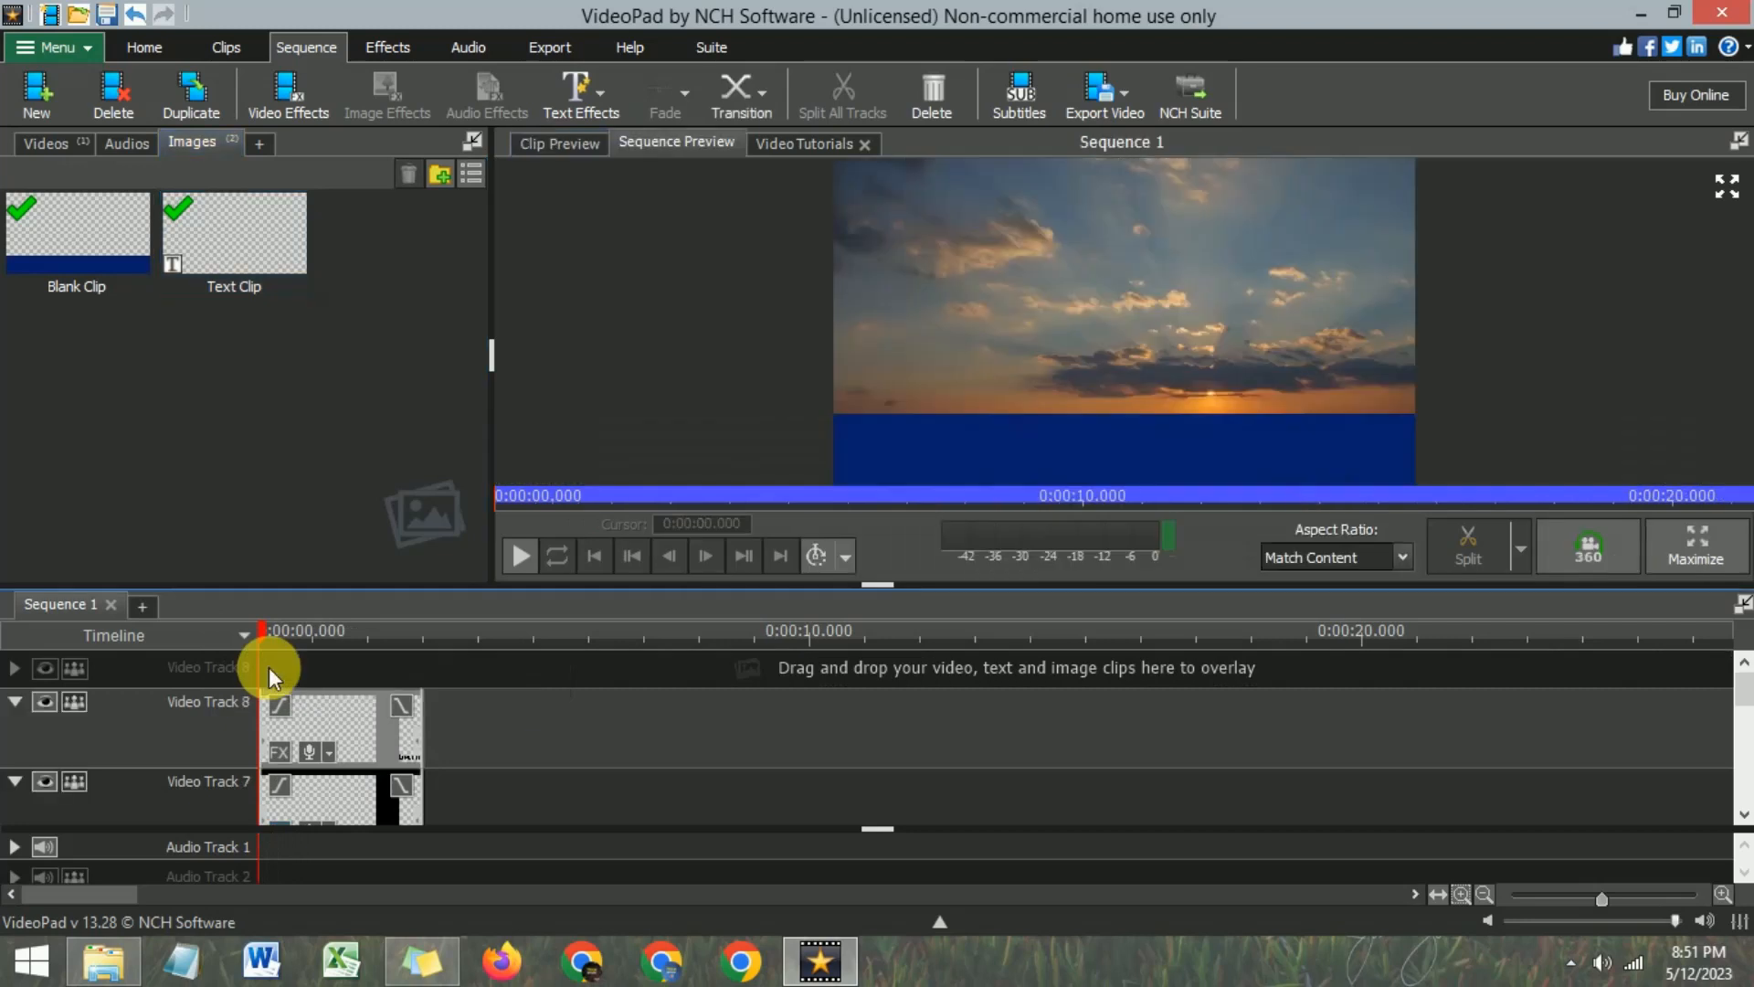
# Play and scrub through the first two seconds of the sequence to check the scrolling text over the blue band.
pyautogui.click(523, 552)
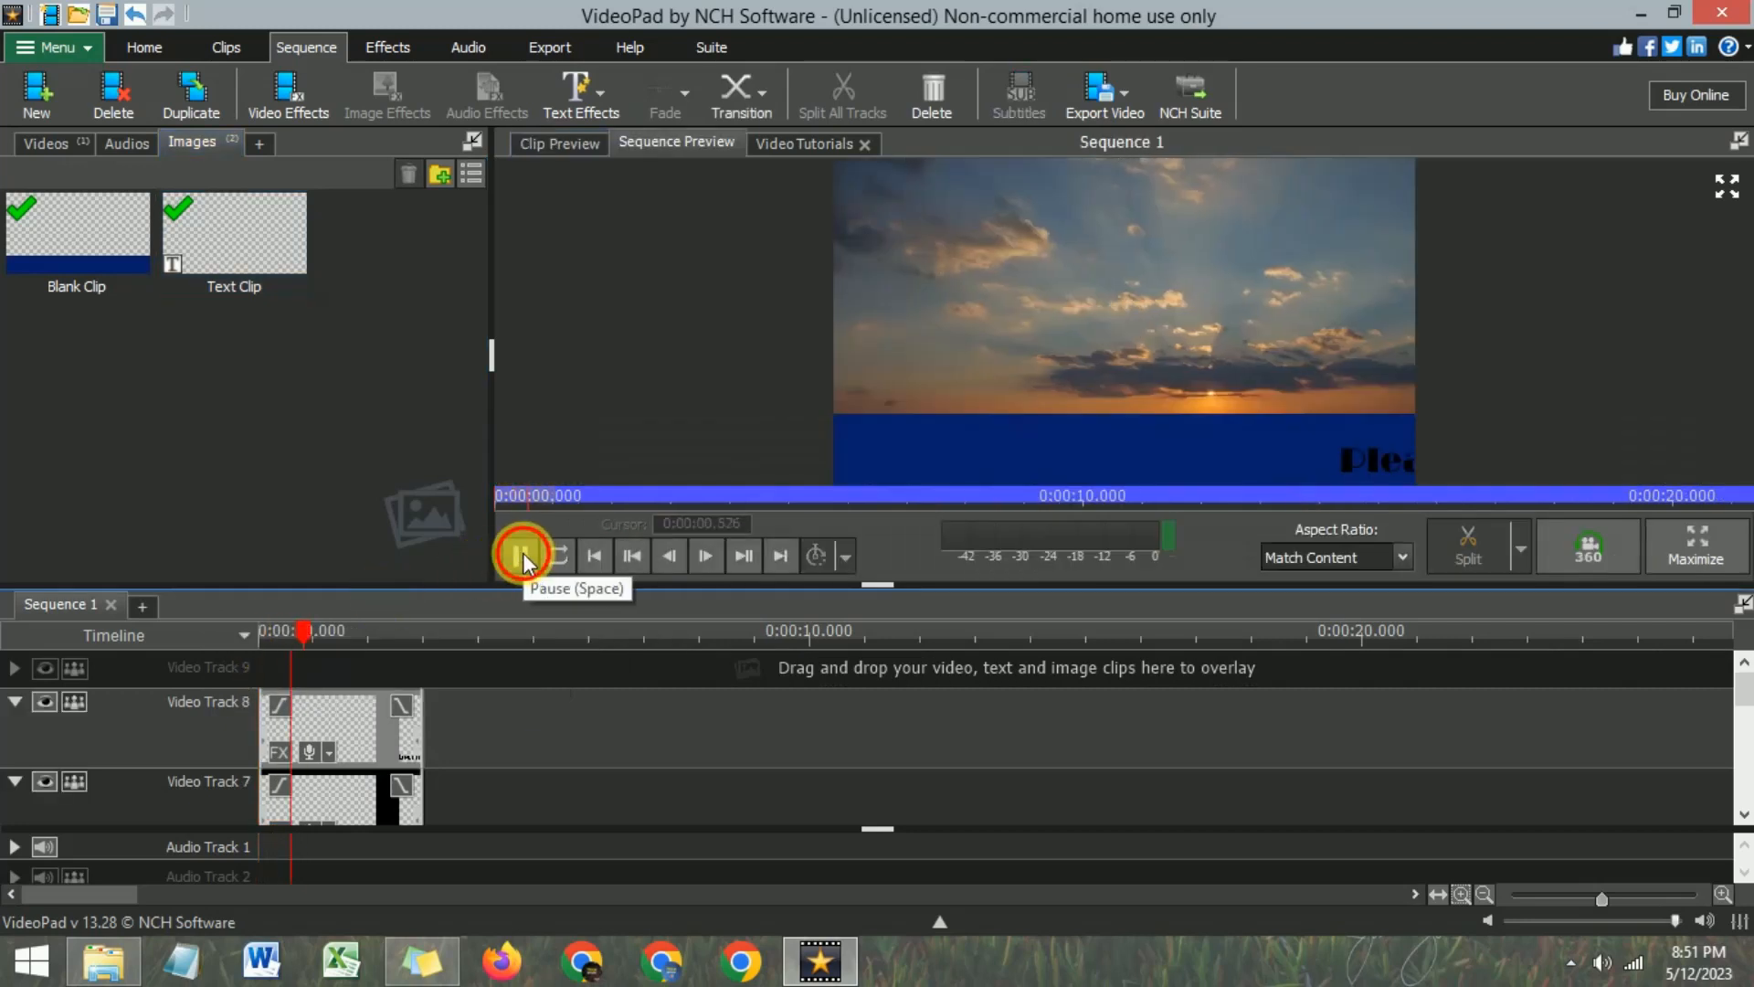
pyautogui.click(522, 552)
pyautogui.moveTo(293, 629); pyautogui.dragTo(252, 629)
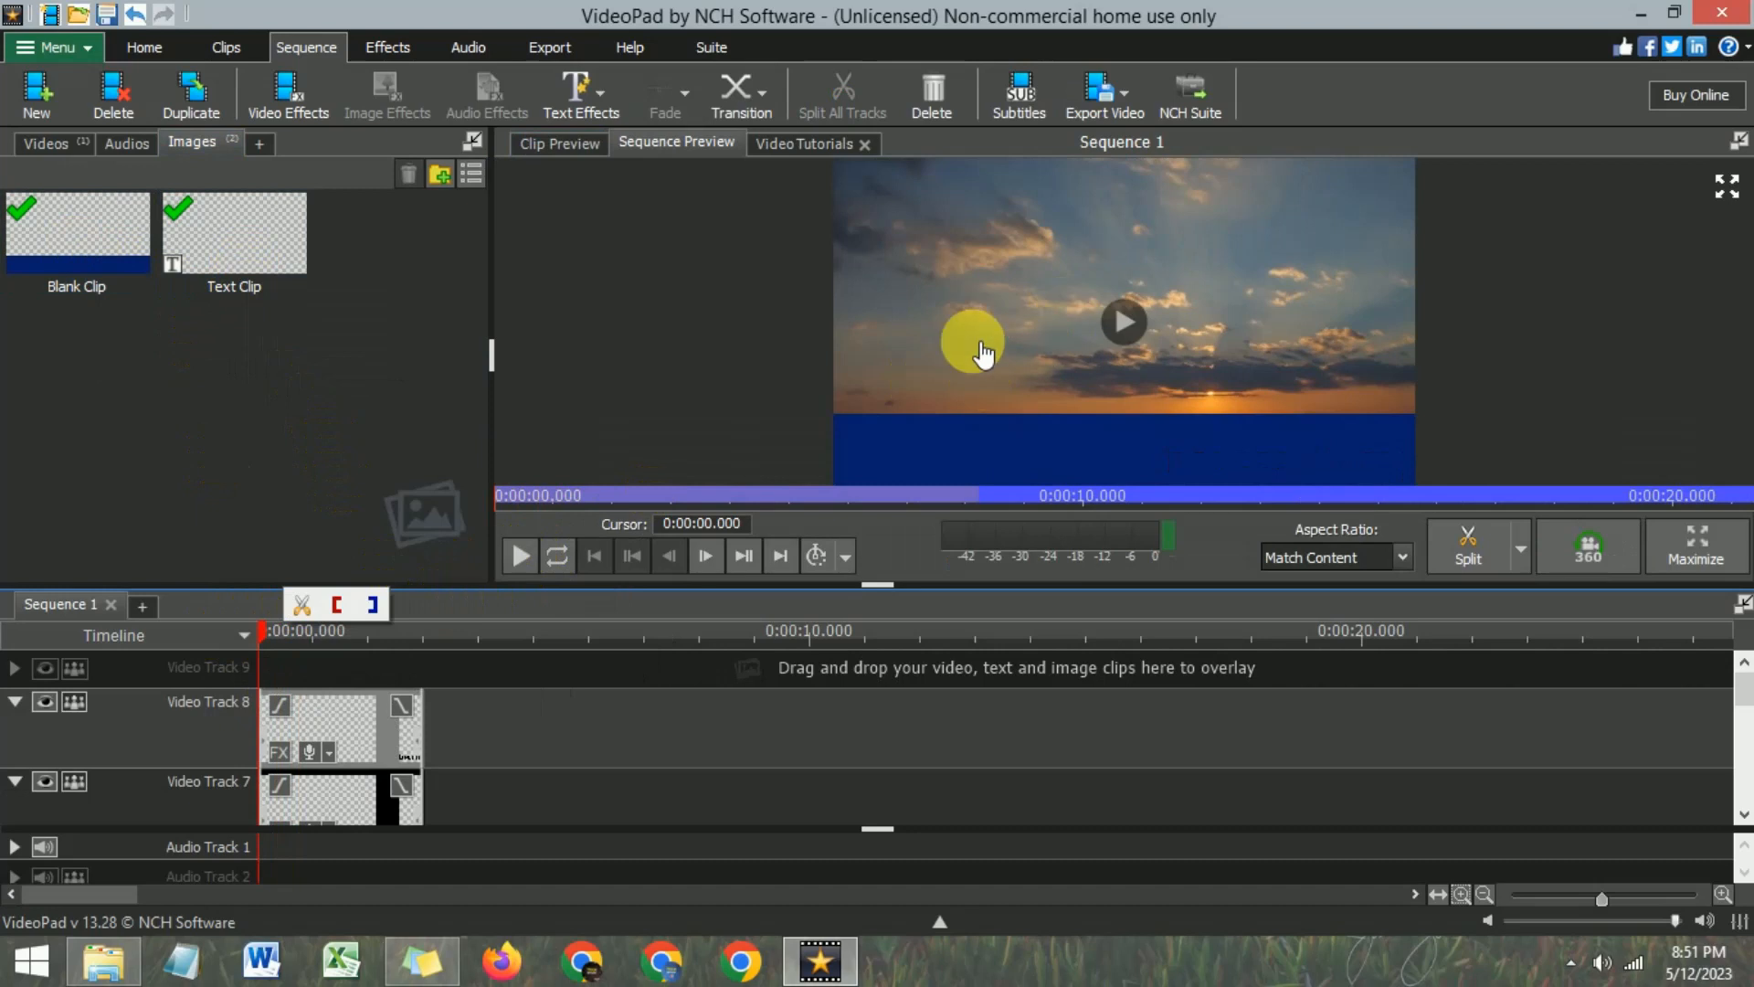
pyautogui.click(521, 557)
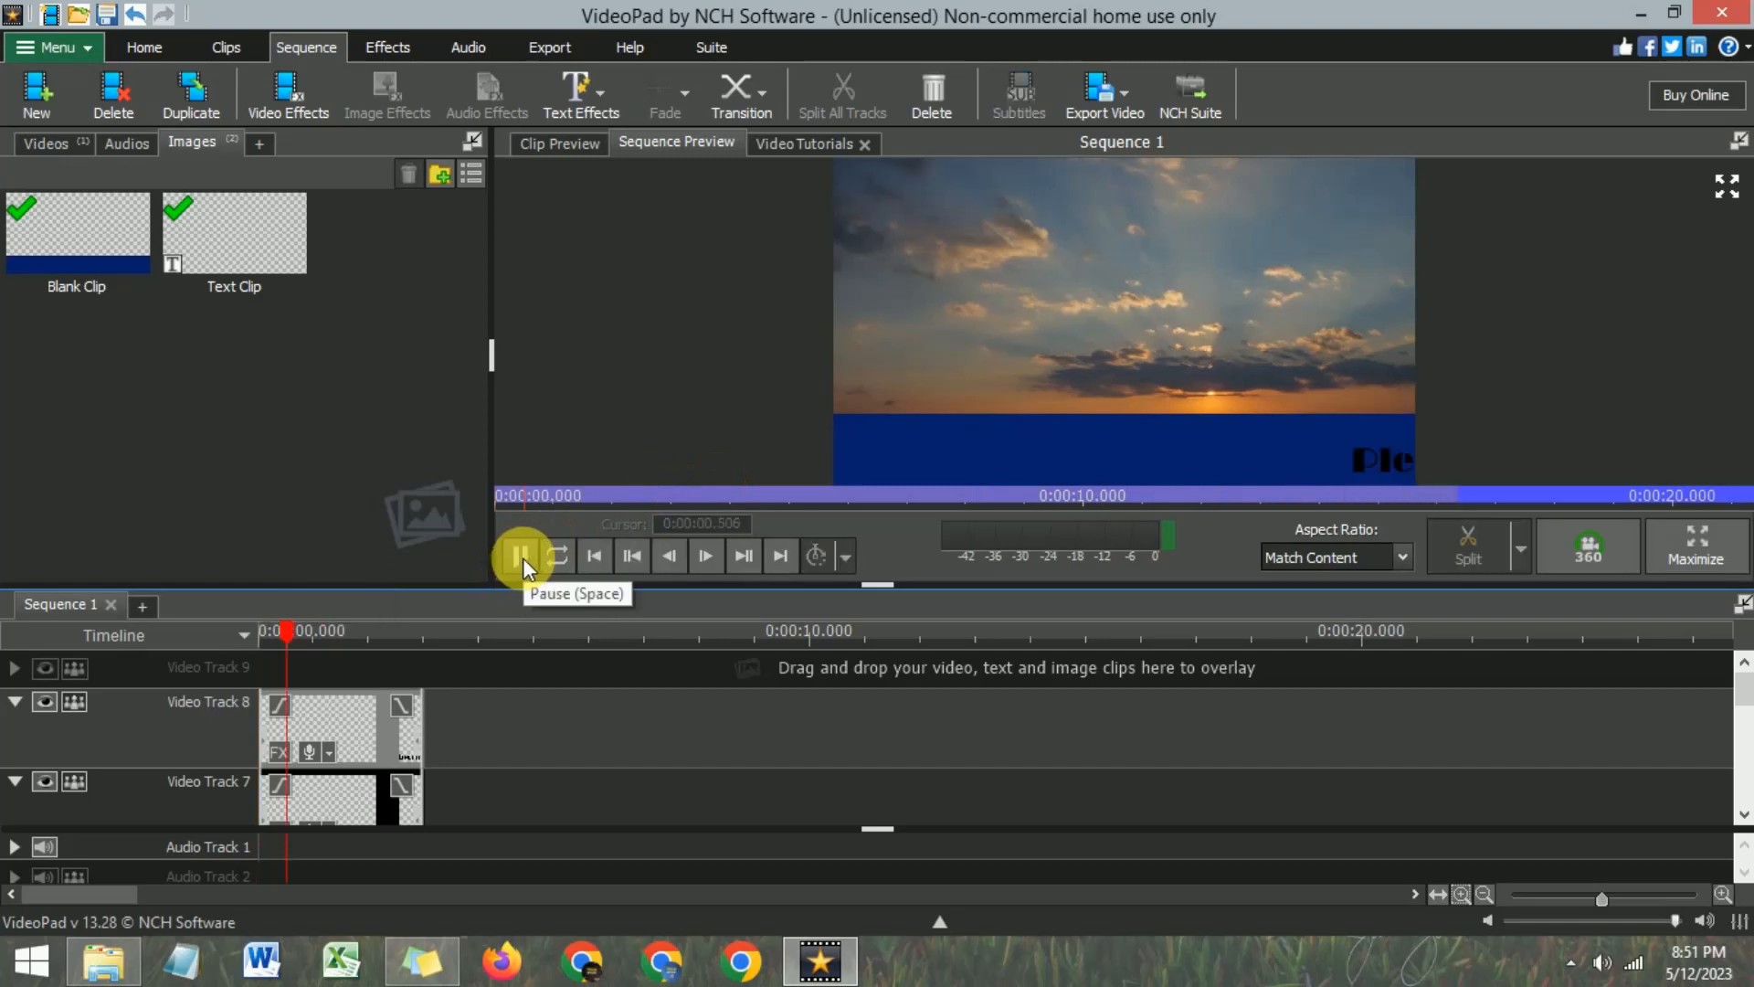
pyautogui.click(290, 635)
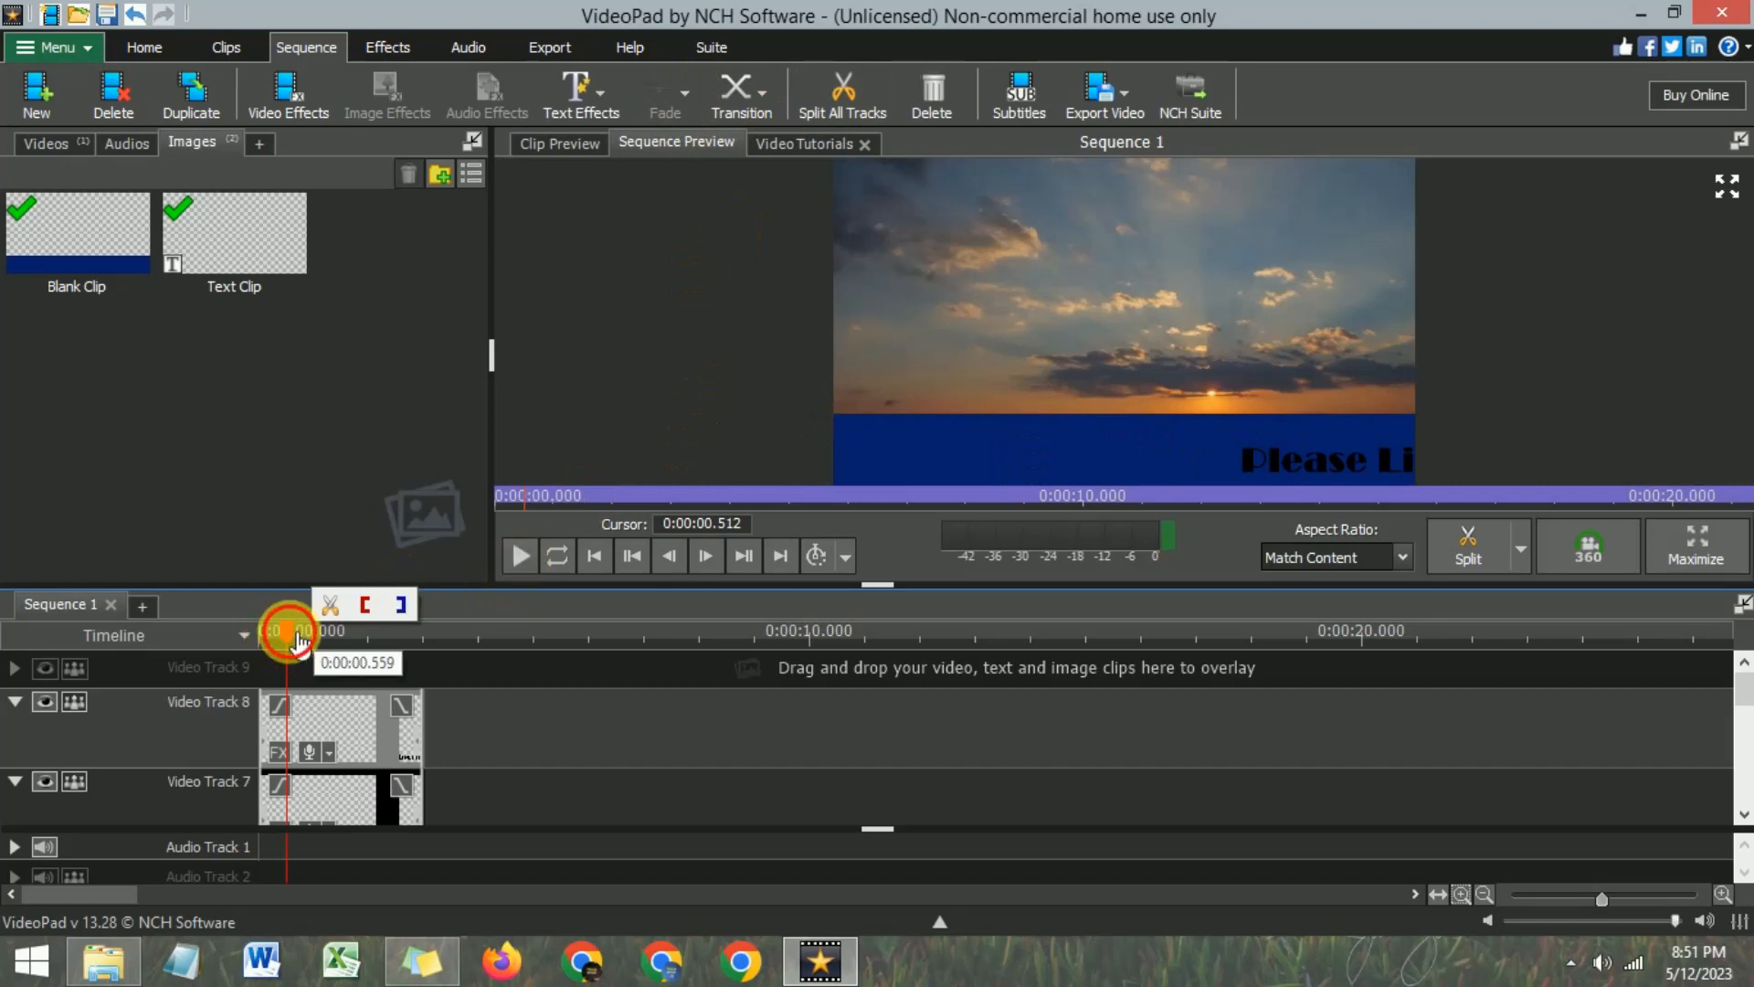
pyautogui.moveTo(297, 640); pyautogui.dragTo(266, 631)
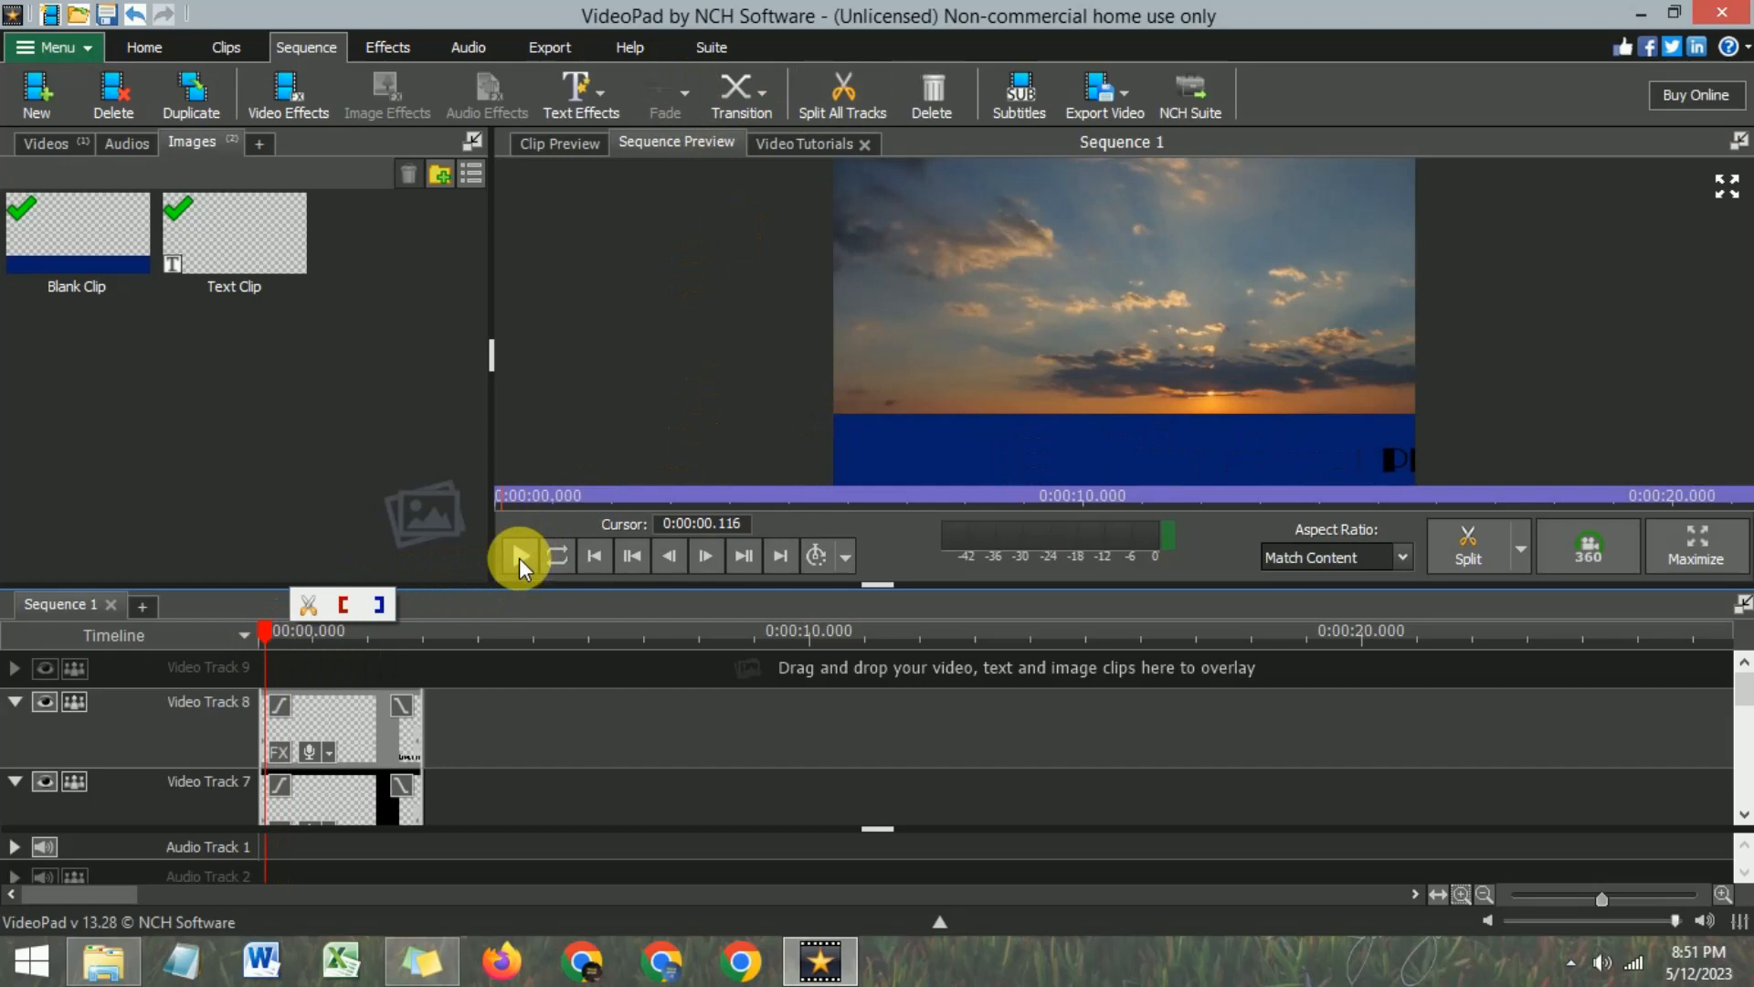
pyautogui.click(519, 557)
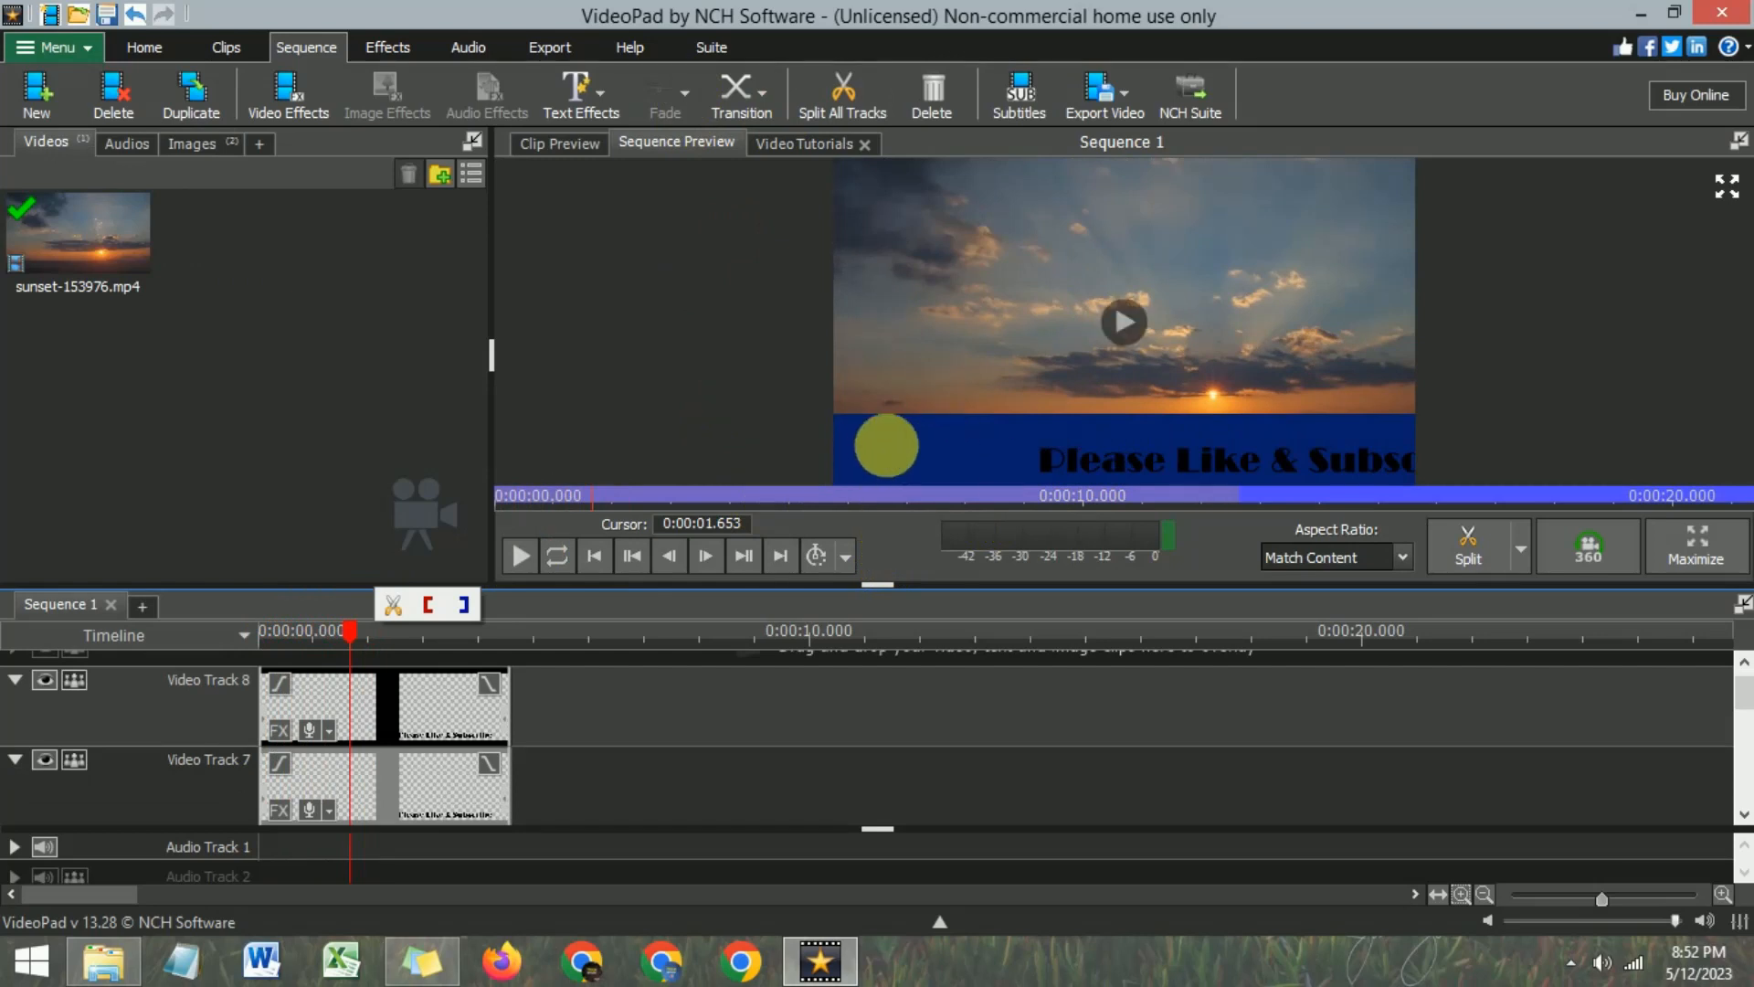
pyautogui.moveTo(350, 631)
pyautogui.mouseDown()
pyautogui.moveTo(314, 632)
pyautogui.moveTo(415, 651)
pyautogui.moveTo(310, 650)
pyautogui.moveTo(365, 645)
pyautogui.mouseUp()
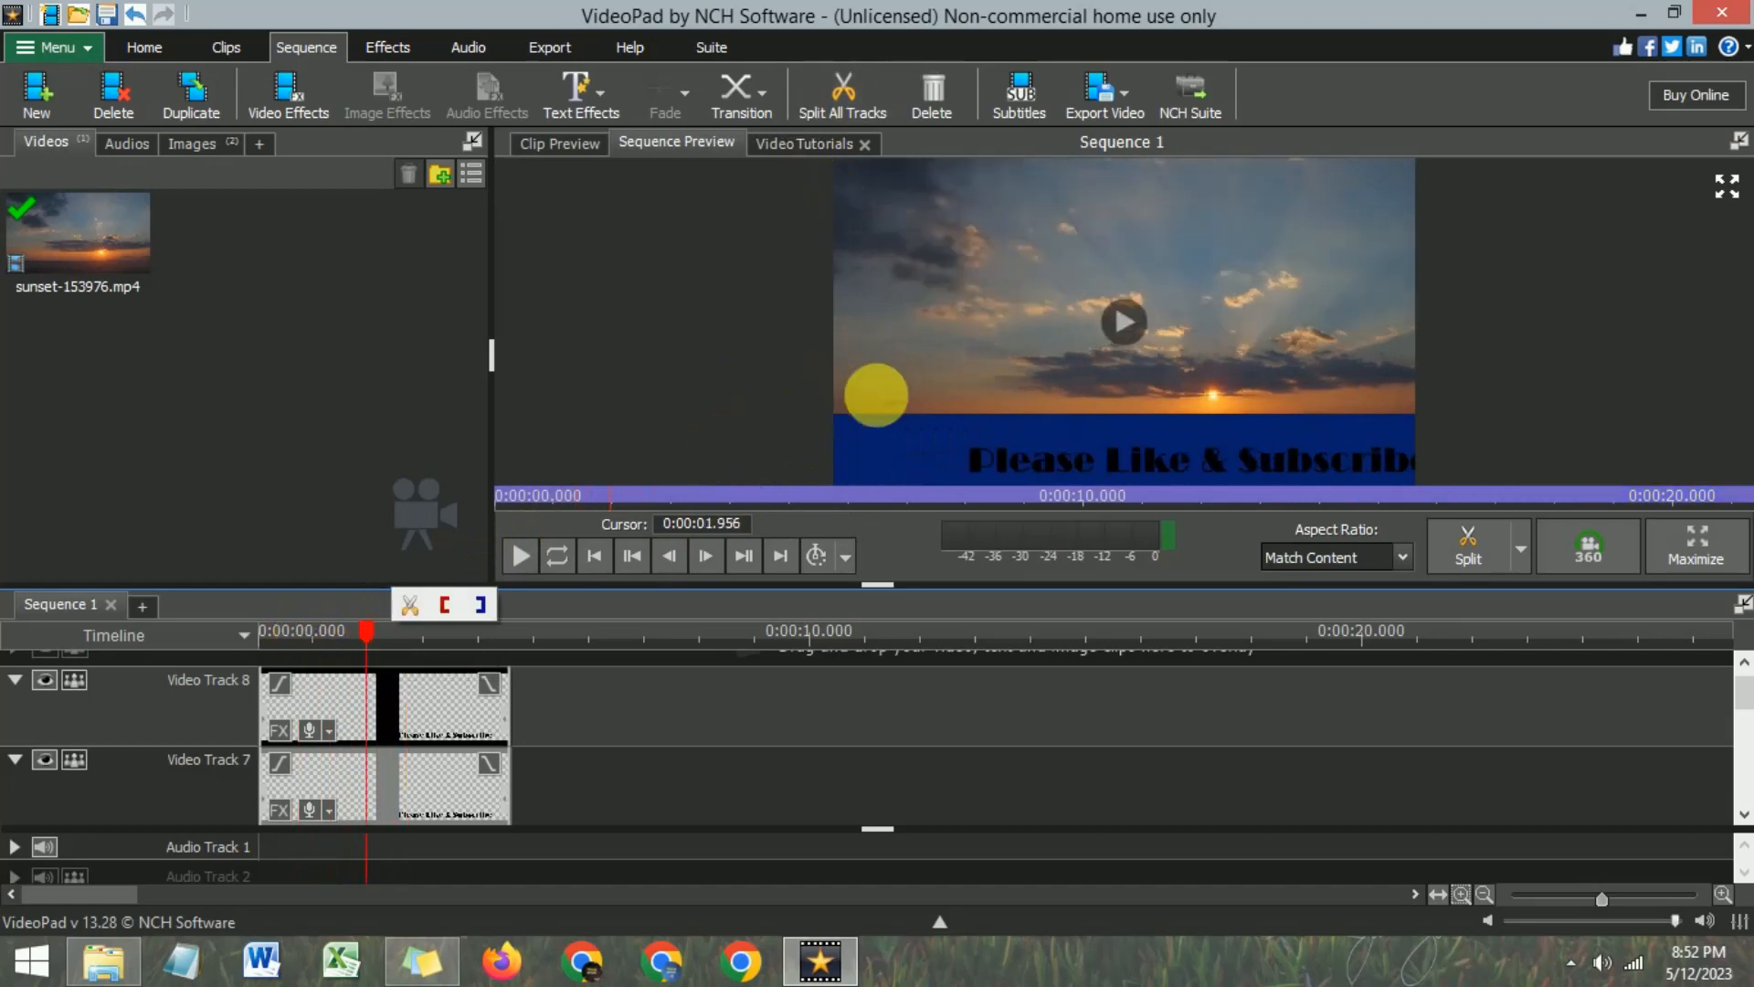
pyautogui.click(362, 640)
pyautogui.moveTo(365, 647); pyautogui.dragTo(311, 665)
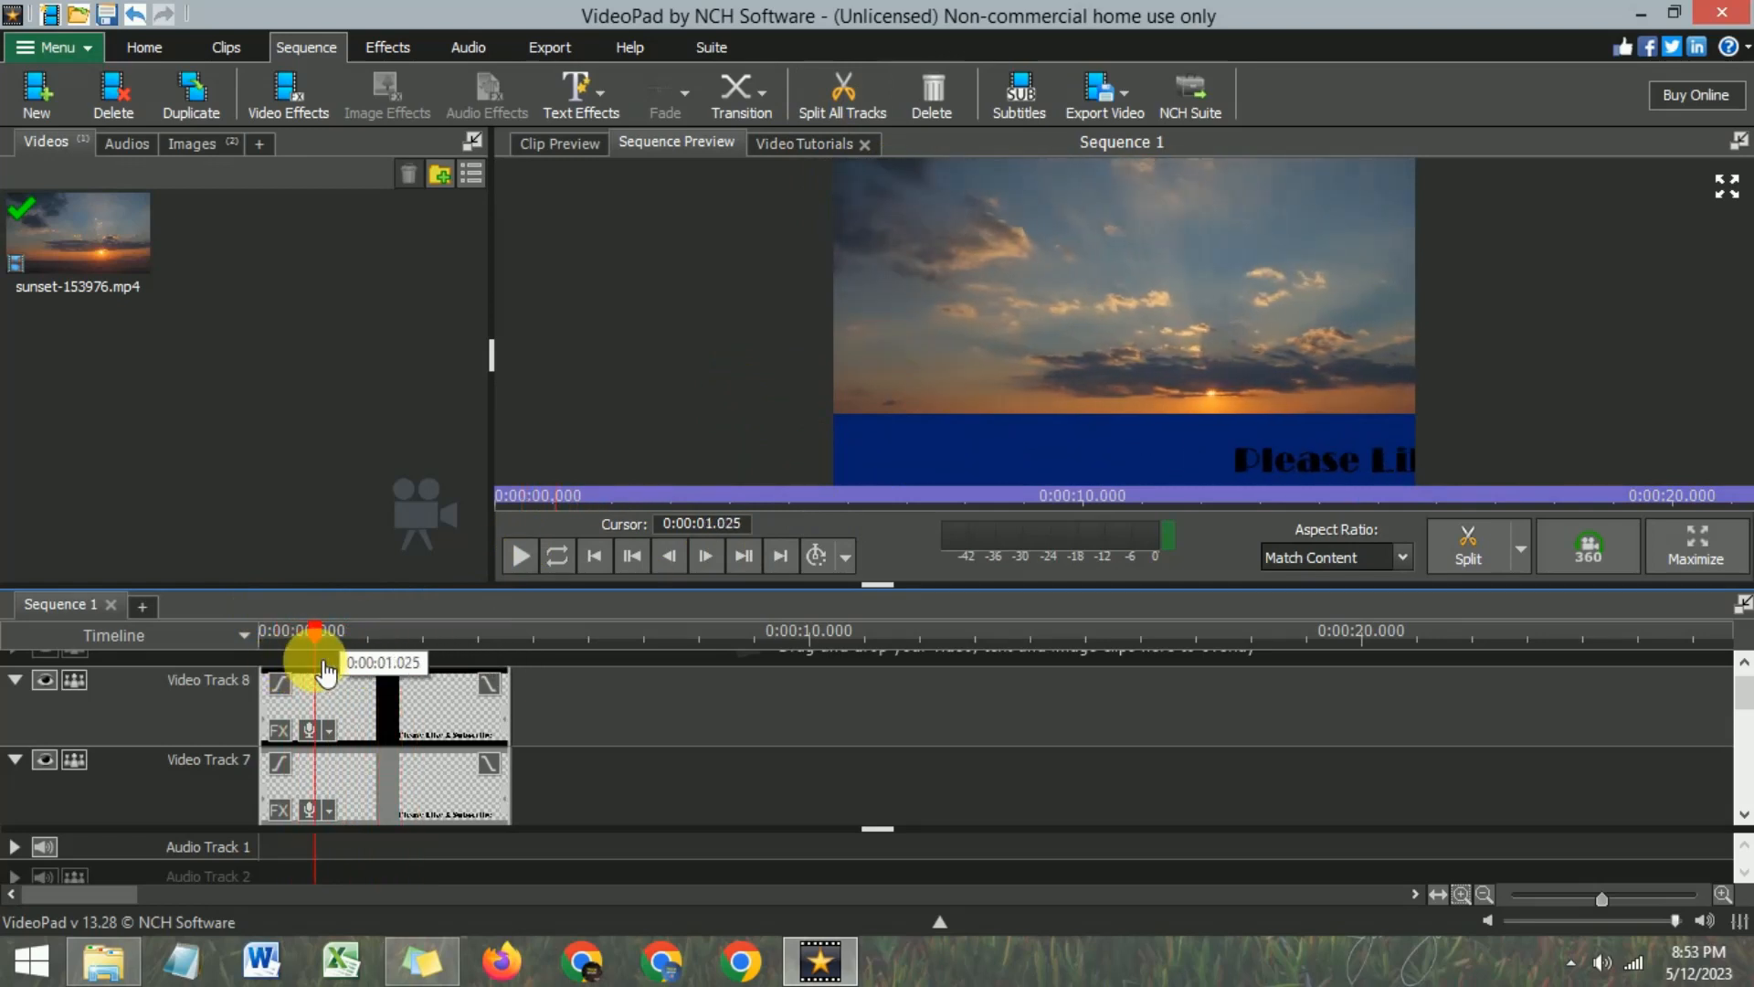